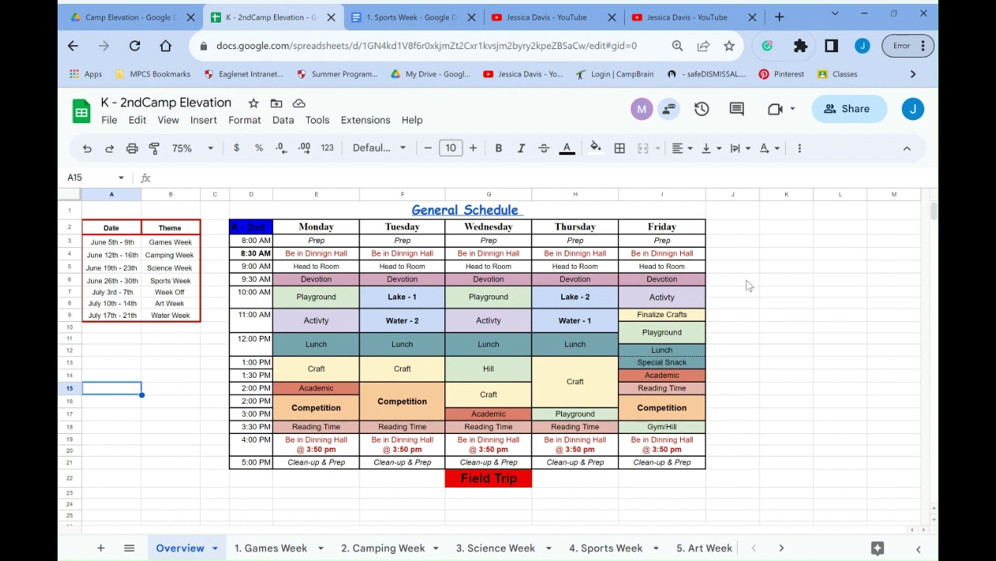
# Close the channel link preview and scroll the sheet tabs back to Overview.
pyautogui.click(176, 379)
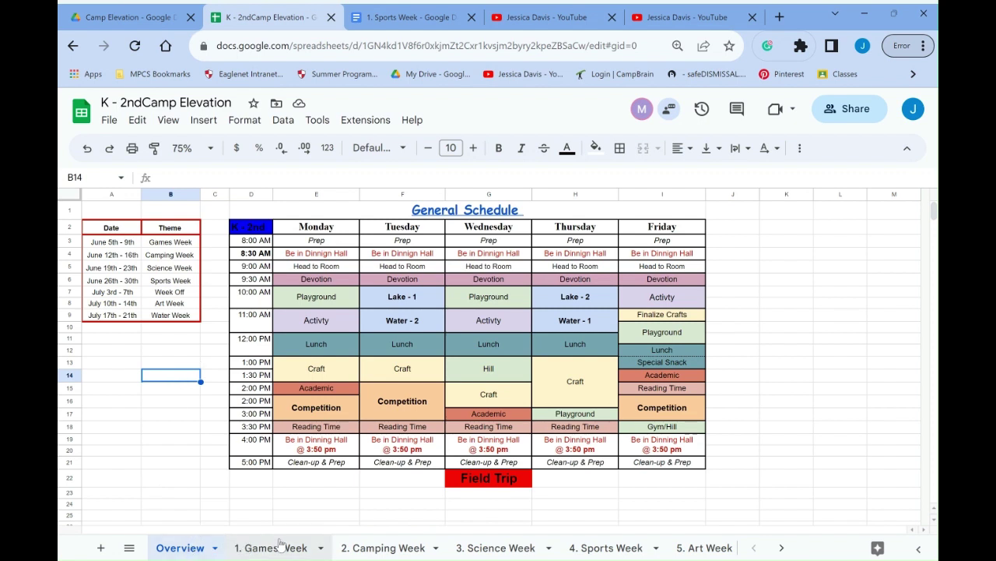
pyautogui.click(782, 547)
pyautogui.click(754, 548)
pyautogui.click(753, 548)
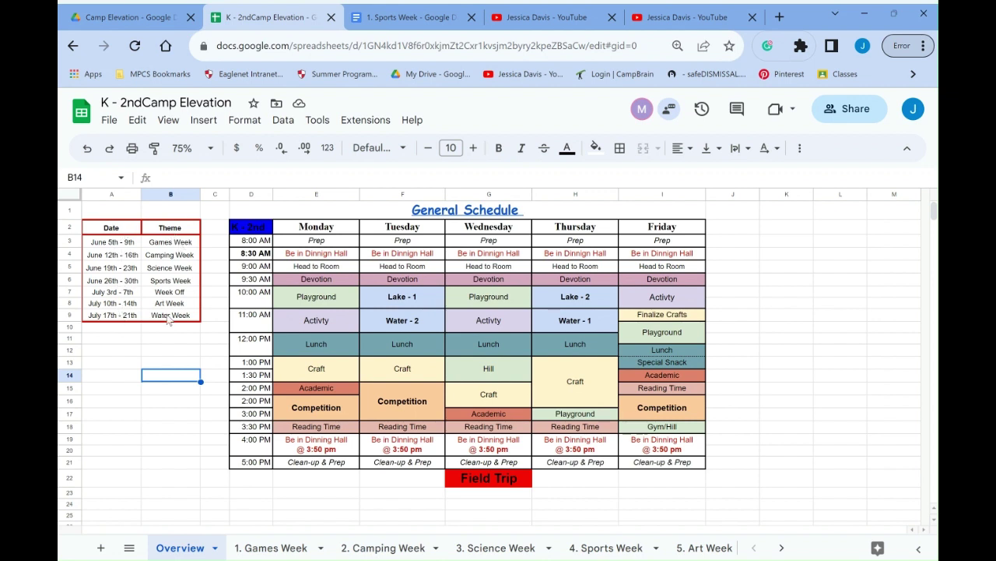
# Highlight the July 3rd - 7th Week Off row and the Wednesday column with its Field Trip.
pyautogui.click(135, 294)
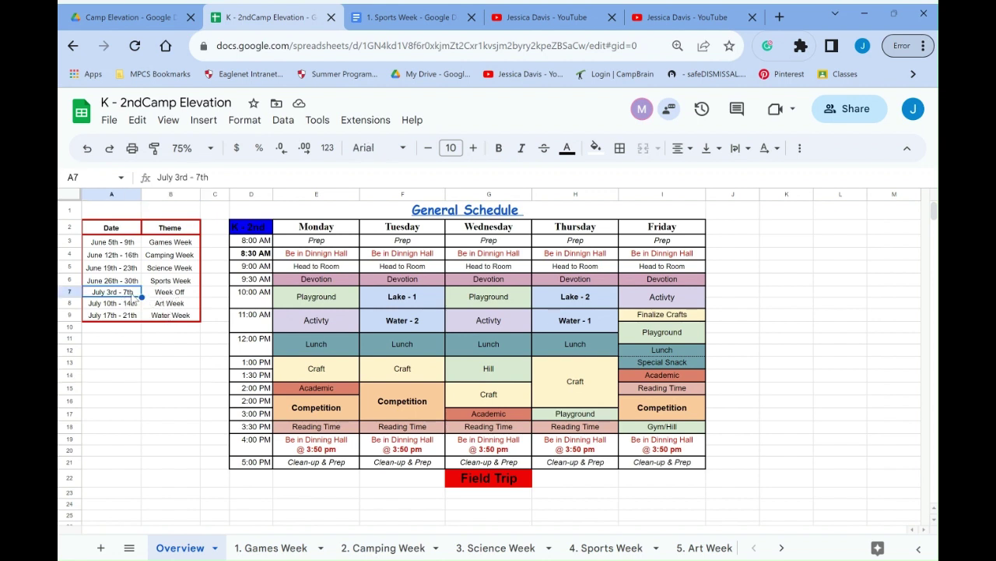
pyautogui.click(179, 295)
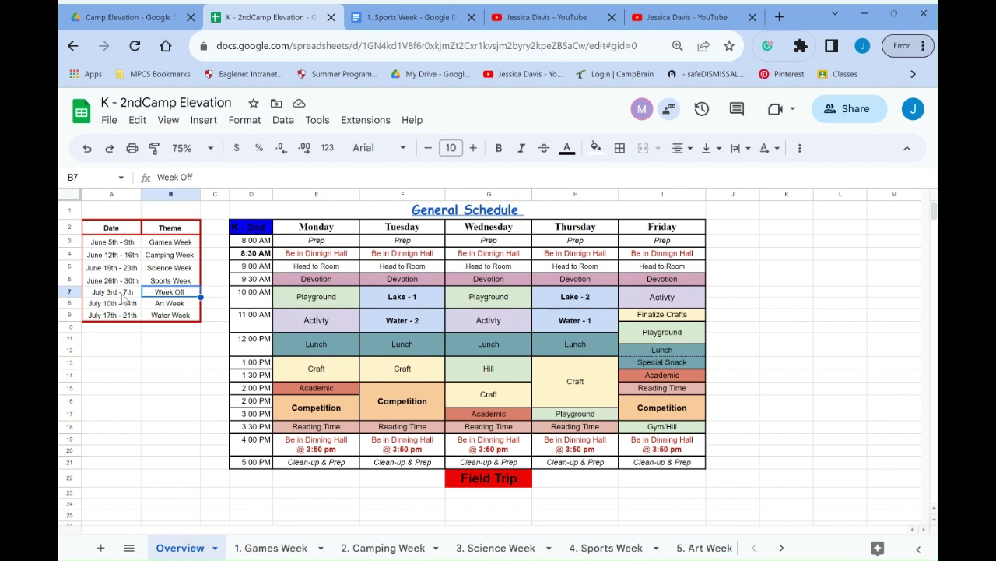
pyautogui.moveTo(125, 296); pyautogui.dragTo(181, 294)
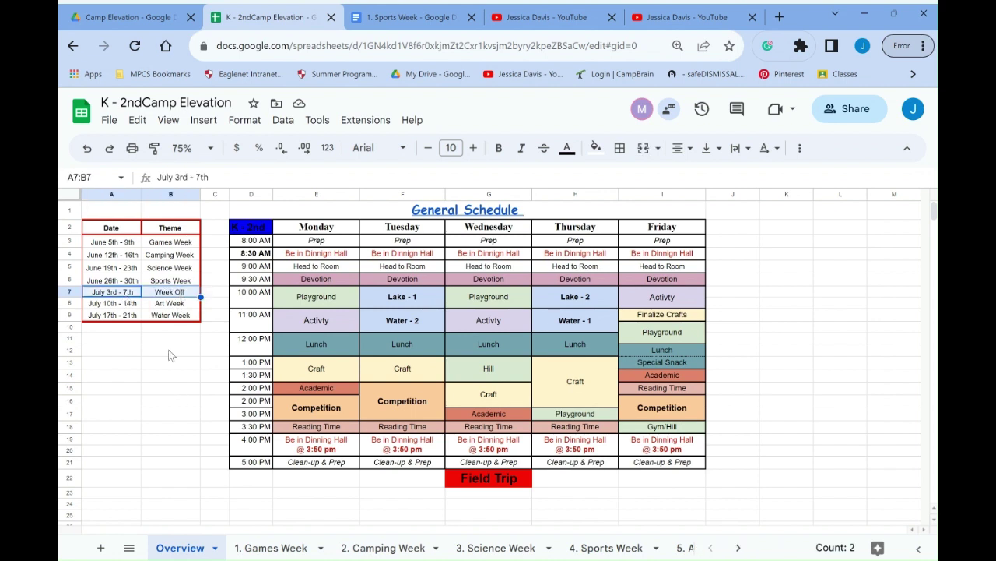
pyautogui.moveTo(174, 364); pyautogui.dragTo(171, 350)
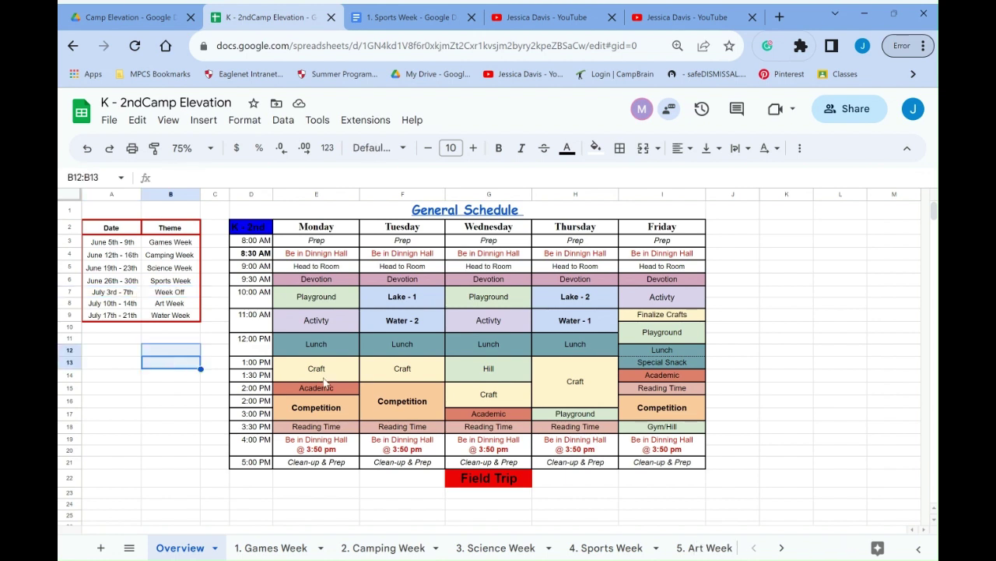
pyautogui.click(496, 483)
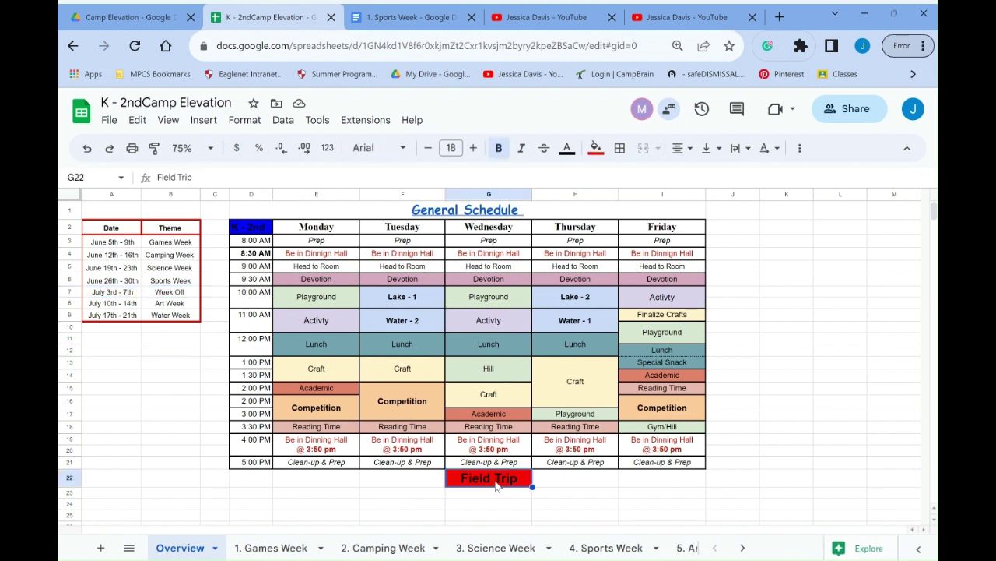
pyautogui.moveTo(498, 227); pyautogui.dragTo(492, 464)
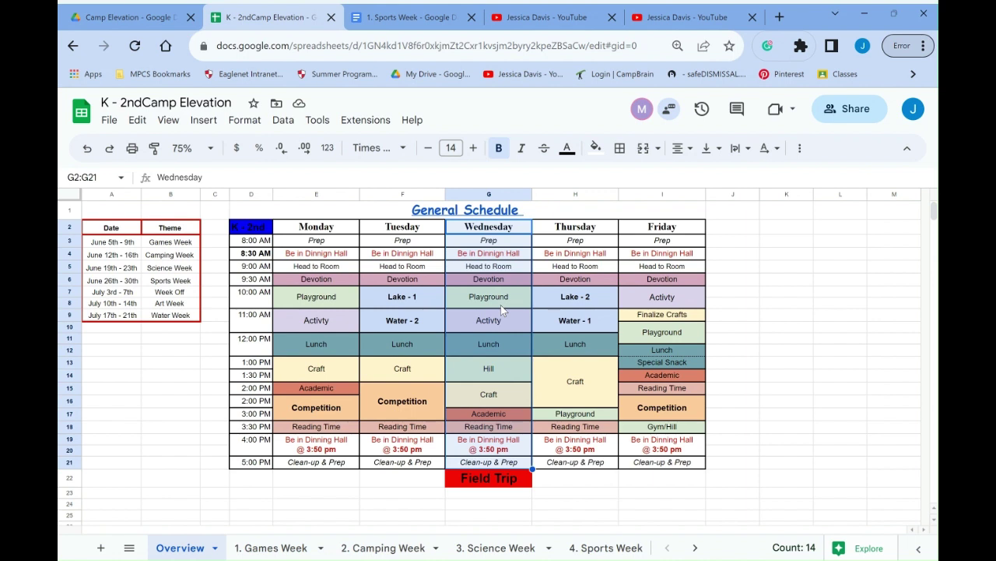
pyautogui.click(555, 485)
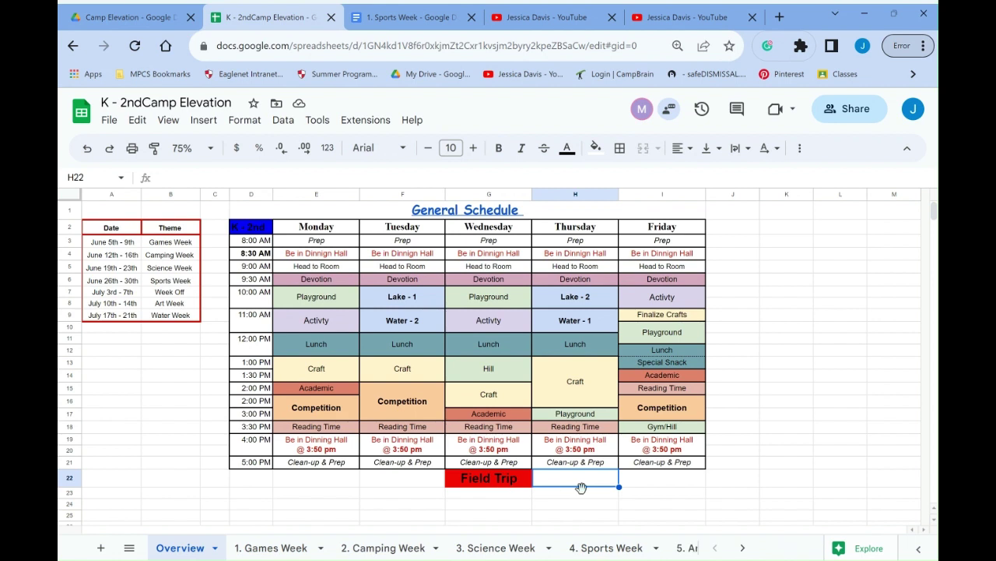
# Check the Games Week title link, then show the Overview title's YouTube channel preview.
pyautogui.click(271, 550)
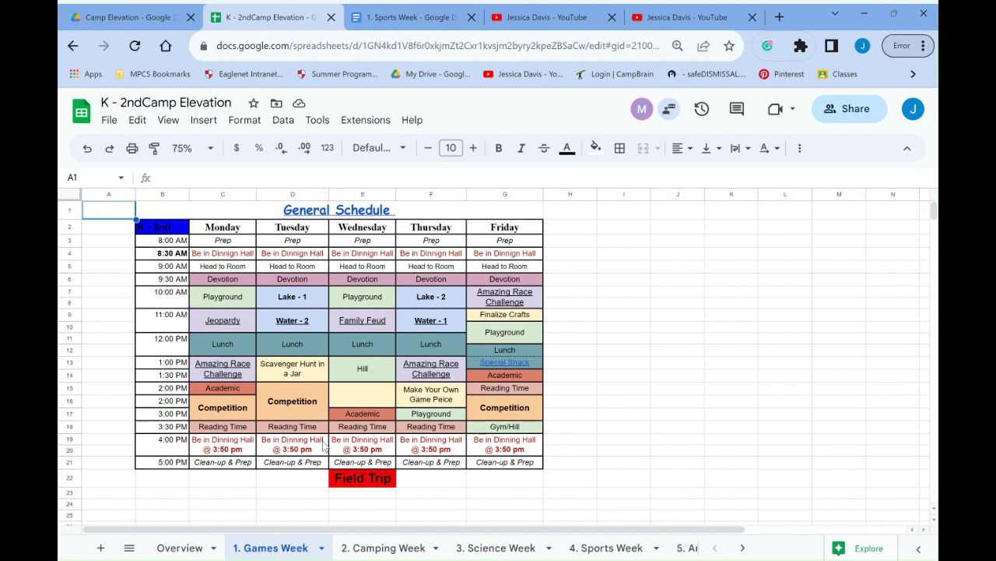
pyautogui.moveTo(320, 218)
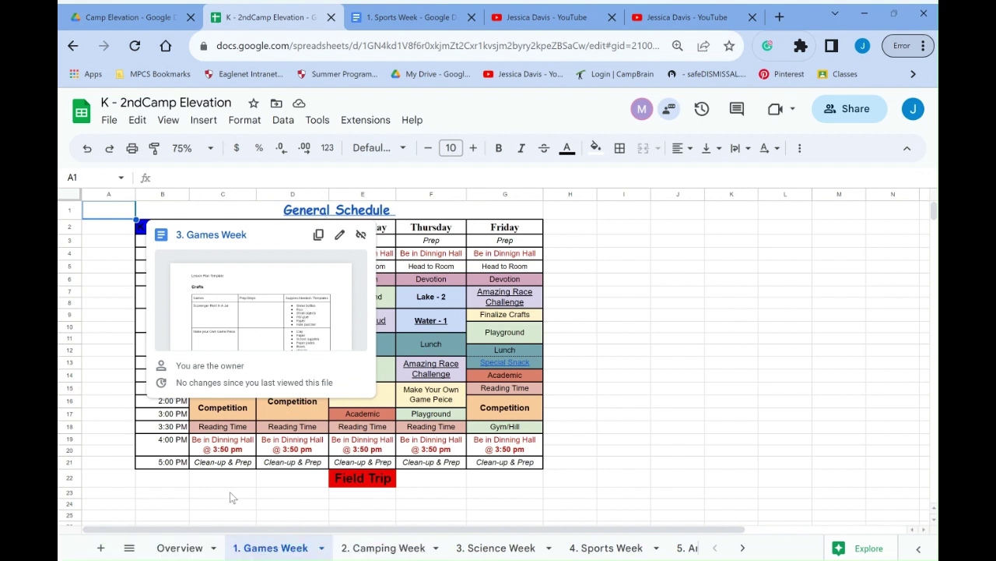
pyautogui.click(179, 548)
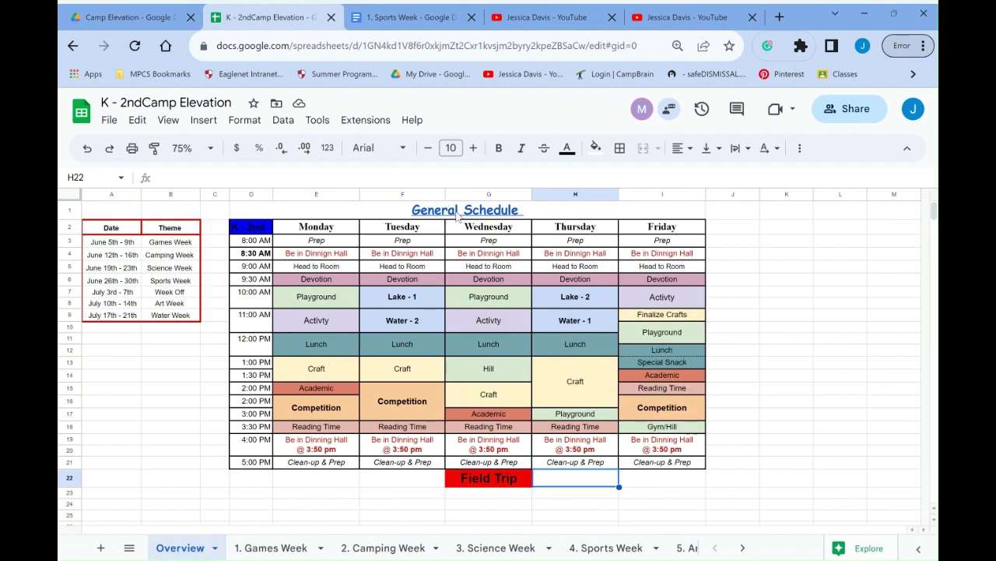
pyautogui.moveTo(457, 214)
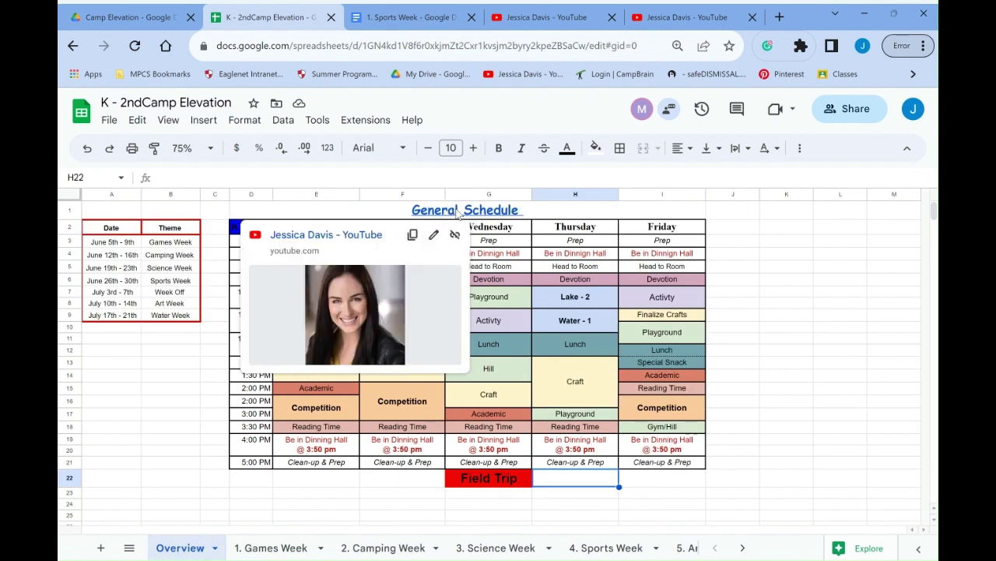
# Open the linked camp YouTube channel, close the duplicate channel tabs, and view its weekly playlists.
pyautogui.click(334, 240)
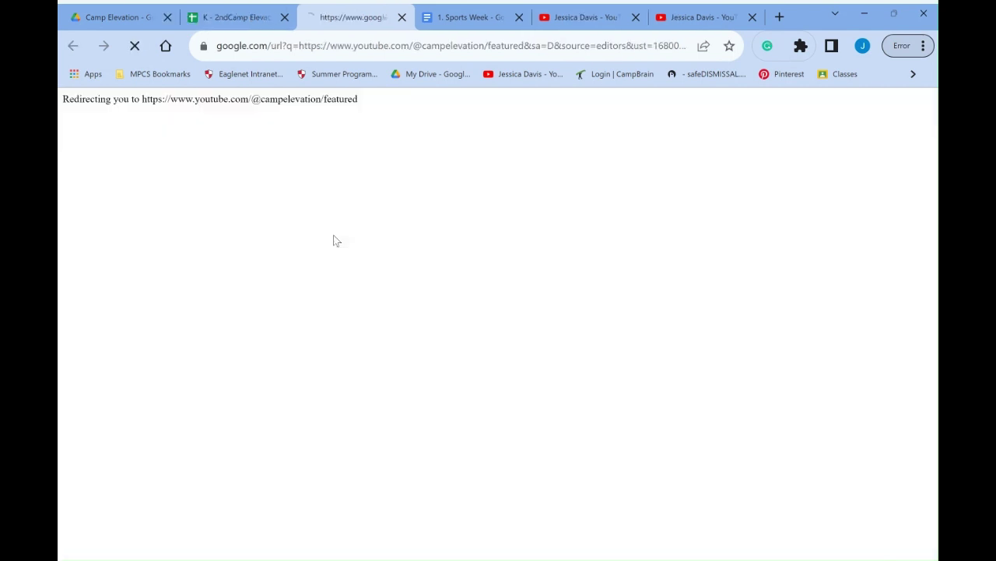
pyautogui.click(636, 17)
pyautogui.click(636, 18)
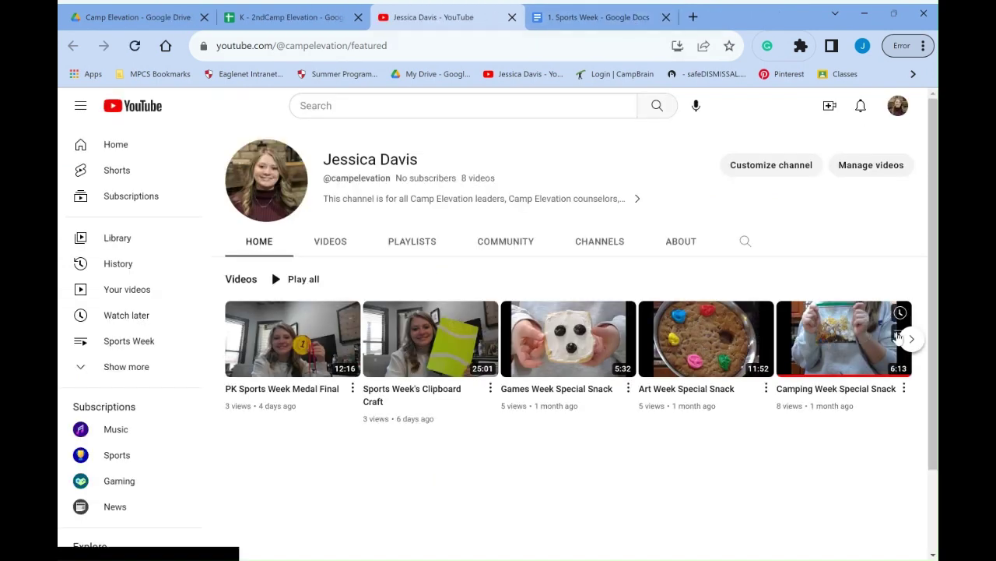
pyautogui.click(912, 339)
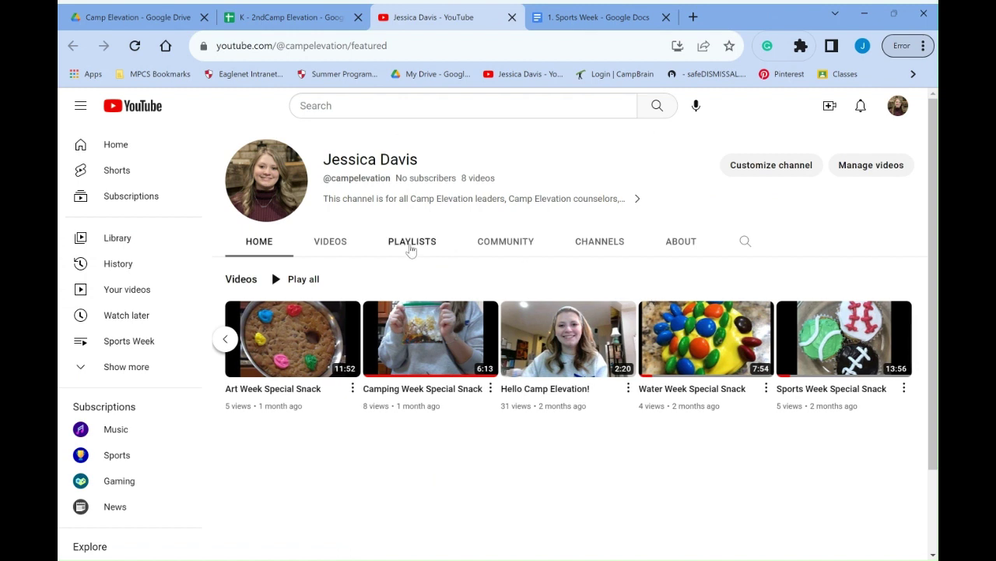
pyautogui.click(411, 243)
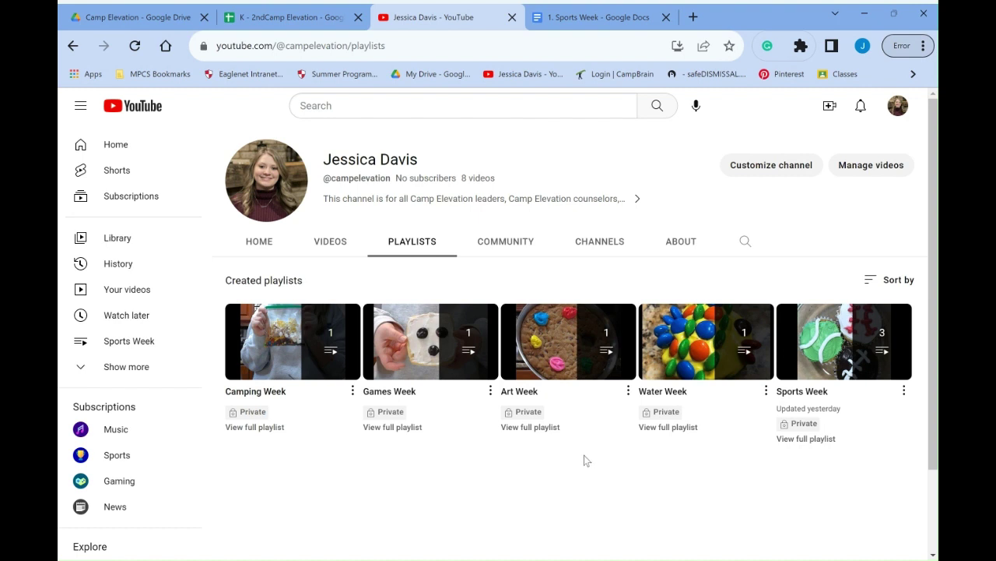
pyautogui.moveTo(294, 14)
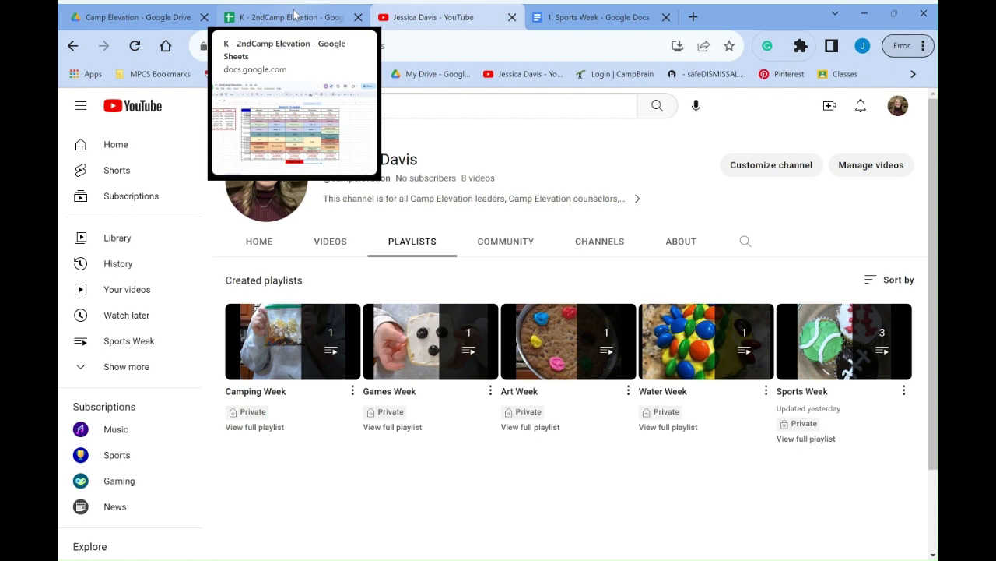
# Open the '3. Games Week' lesson plan Doc from the Games Week sheet's title link.
pyautogui.click(294, 16)
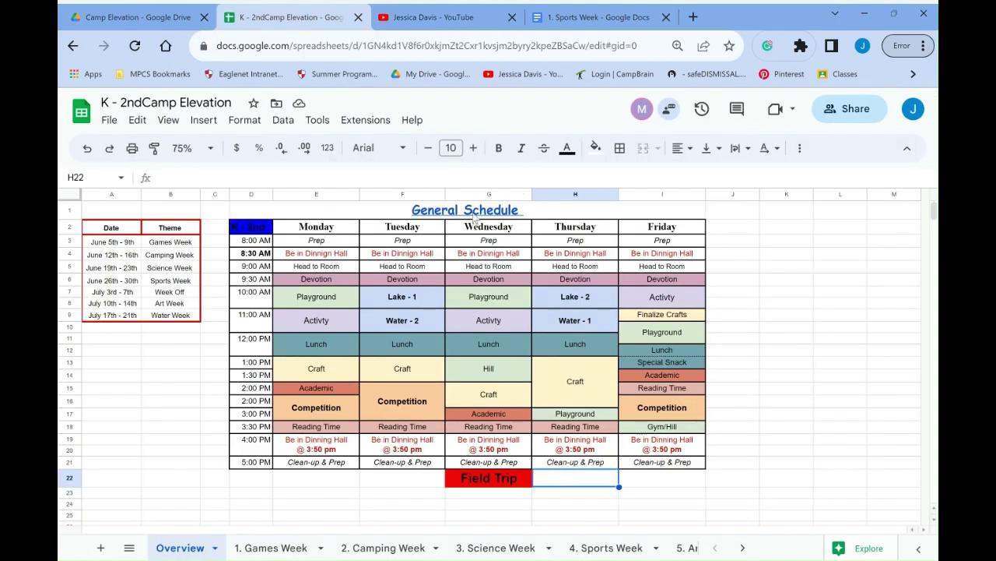
pyautogui.moveTo(472, 220)
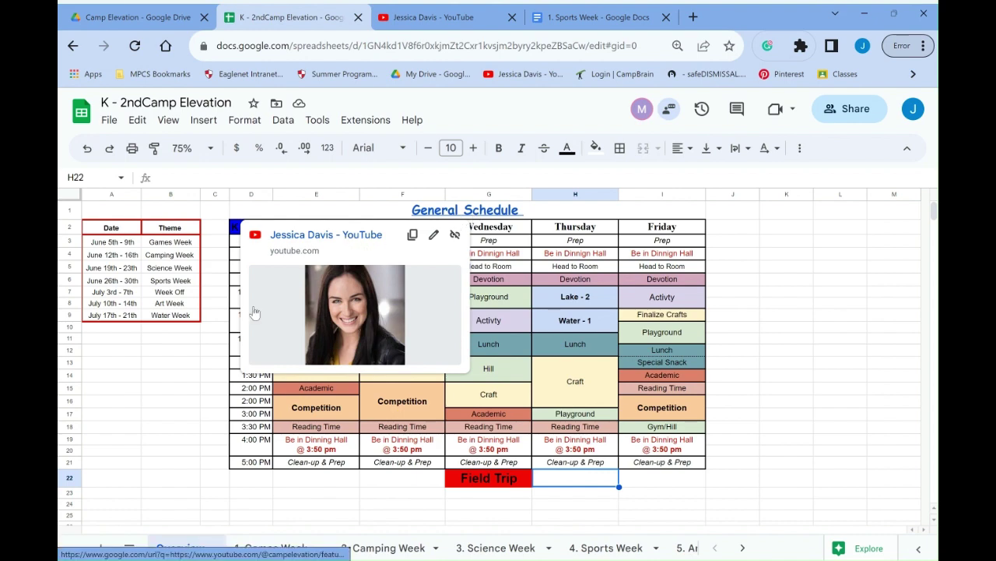
pyautogui.click(269, 547)
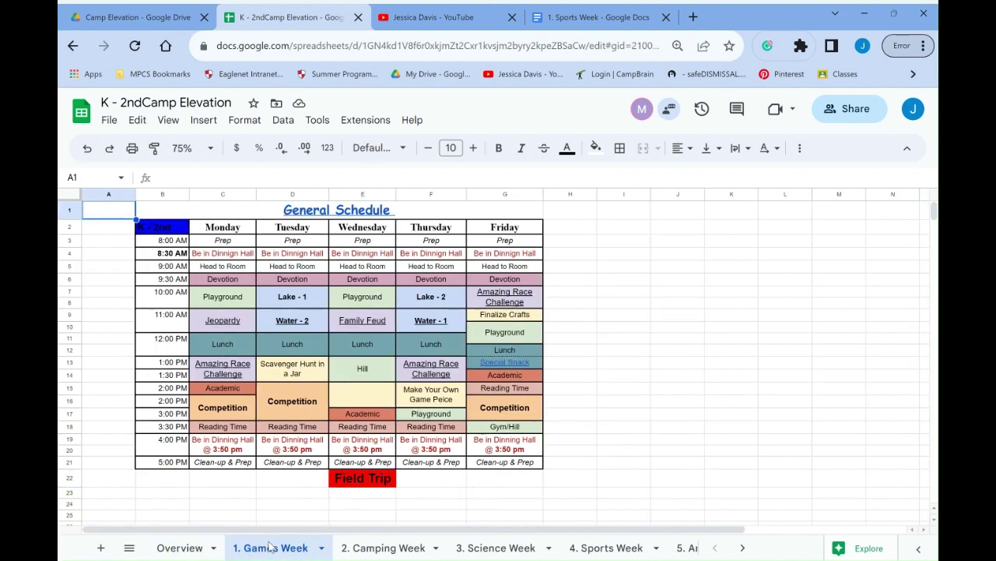
pyautogui.click(341, 217)
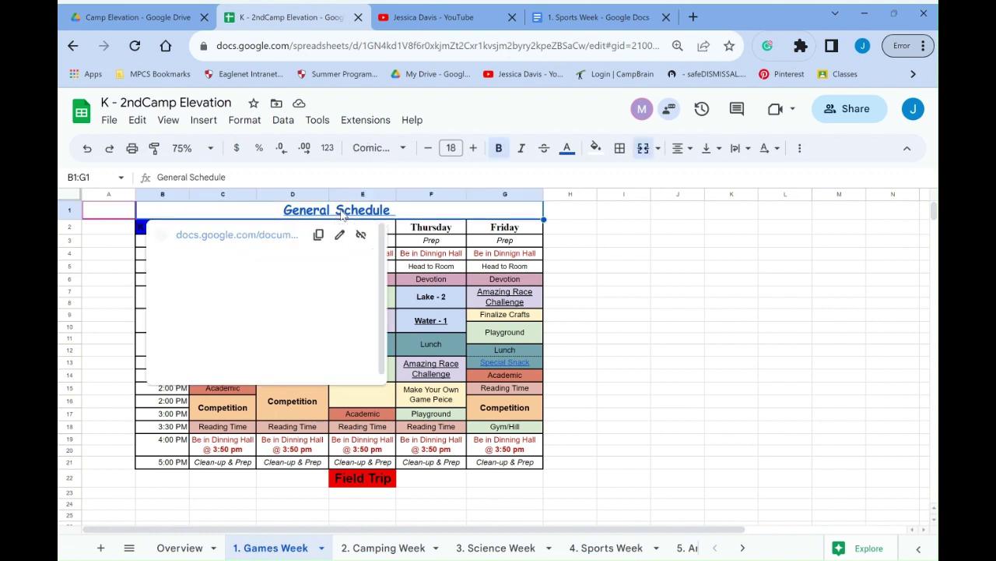
pyautogui.click(210, 235)
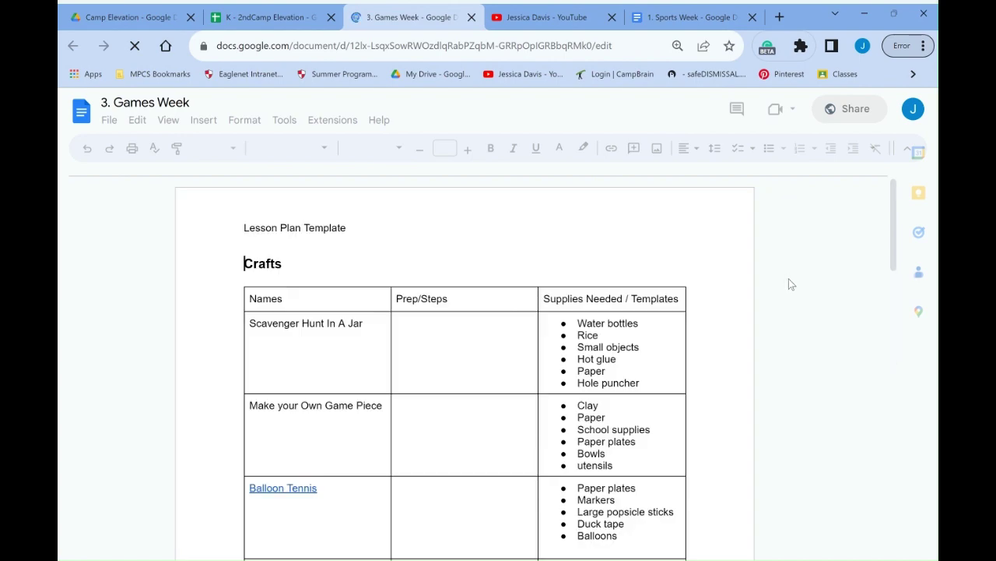
# Scroll to the Crafts table and place the cursor in Scavenger Hunt In A Jar's empty Prep/Steps cell.
pyautogui.scroll(-2, 791, 288)
pyautogui.scroll(-1, 788, 287)
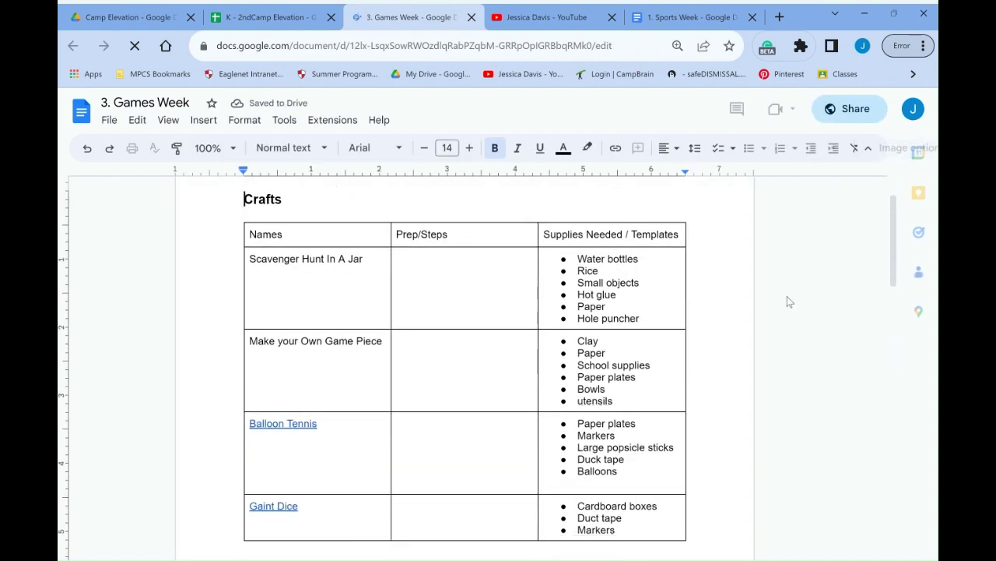
pyautogui.scroll(-2, 787, 296)
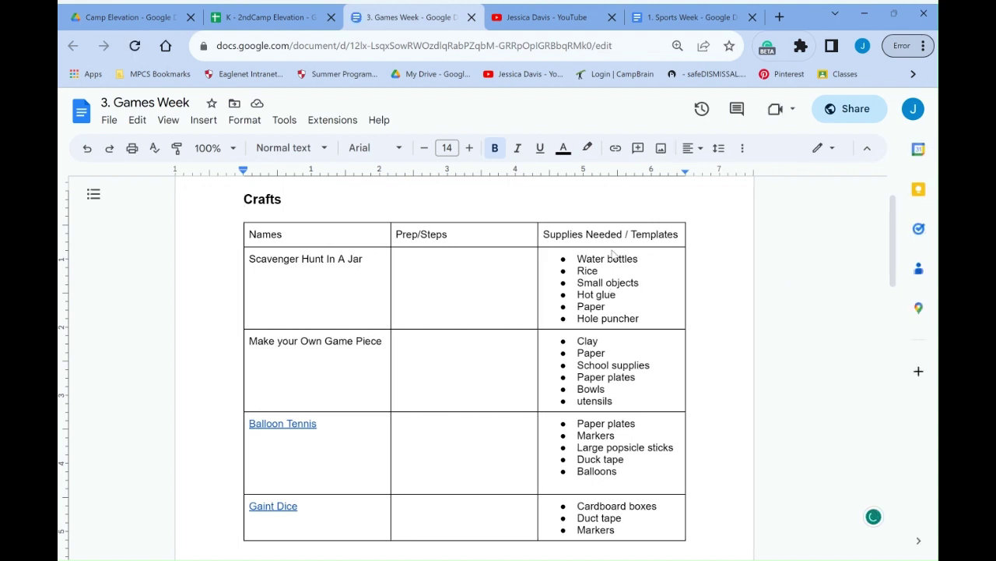
pyautogui.moveTo(407, 262); pyautogui.dragTo(488, 303)
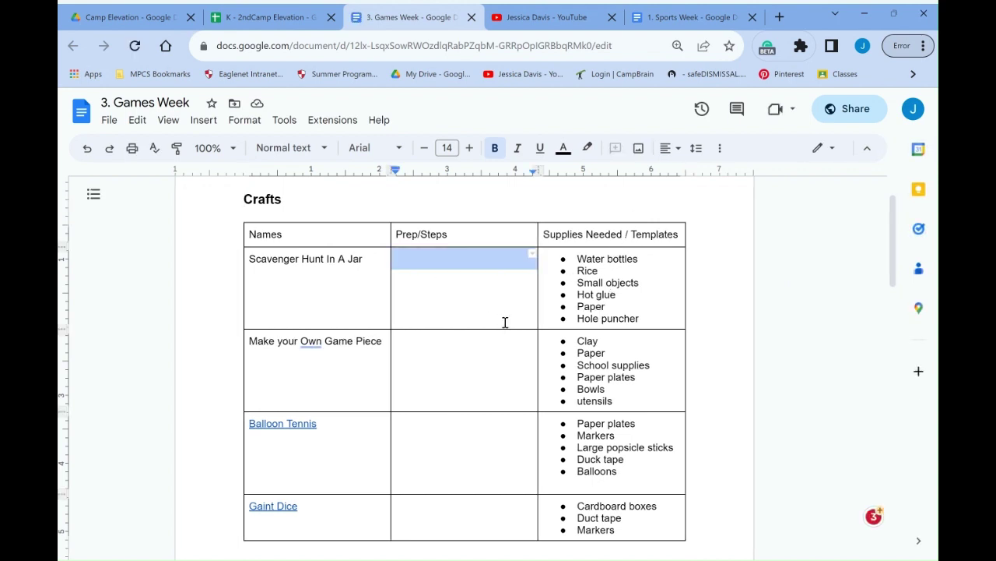
pyautogui.click(483, 273)
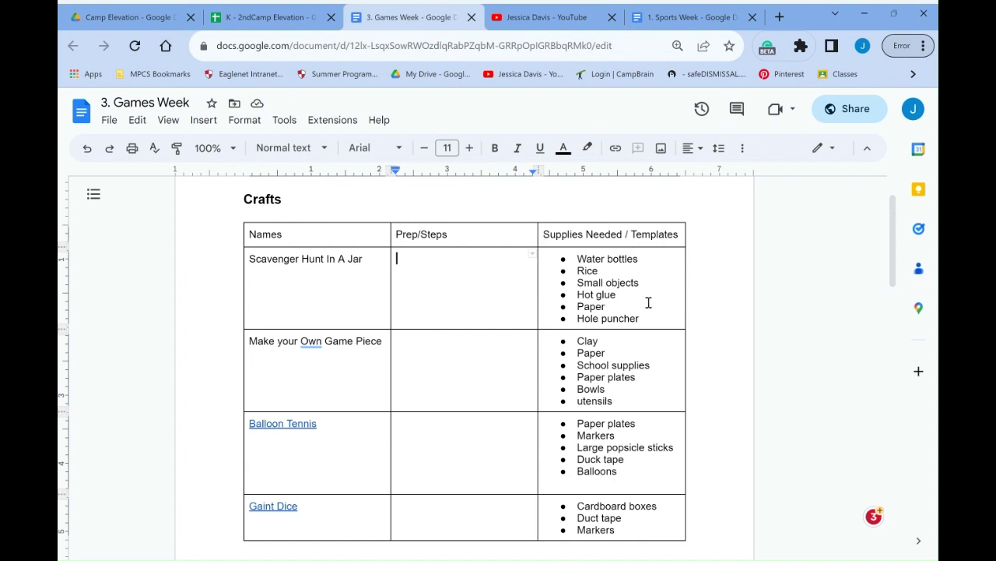
pyautogui.scroll(-1, 648, 304)
pyautogui.scroll(1, 647, 303)
pyautogui.moveTo(642, 318); pyautogui.dragTo(572, 258)
pyautogui.click(645, 319)
pyautogui.scroll(-1, 649, 323)
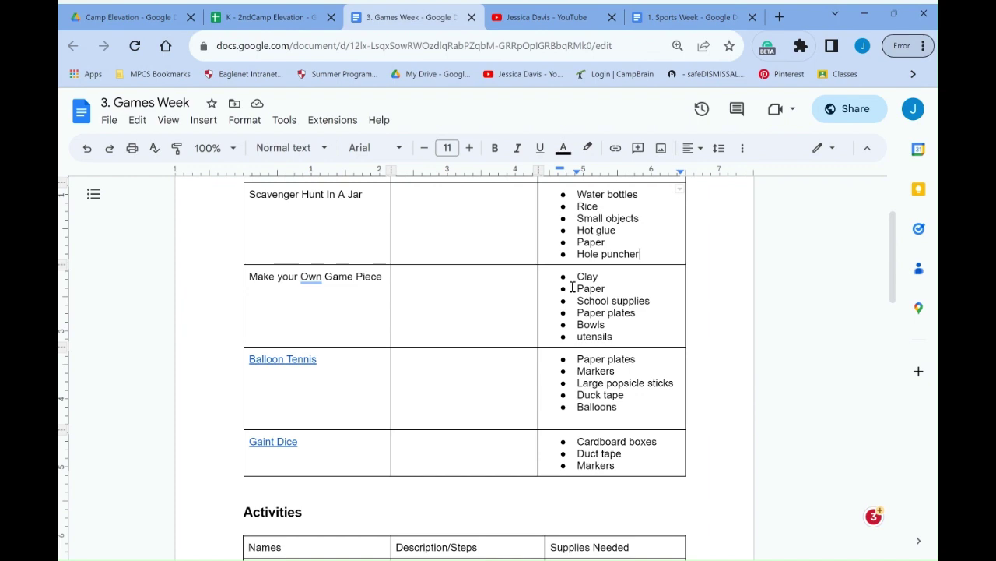
pyautogui.scroll(-2, 630, 382)
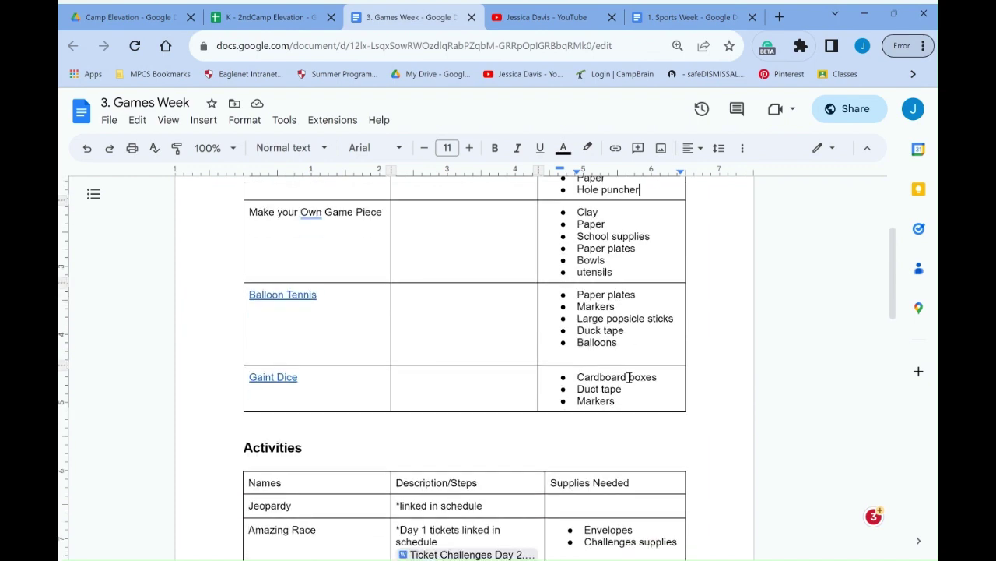
pyautogui.scroll(-1, 623, 301)
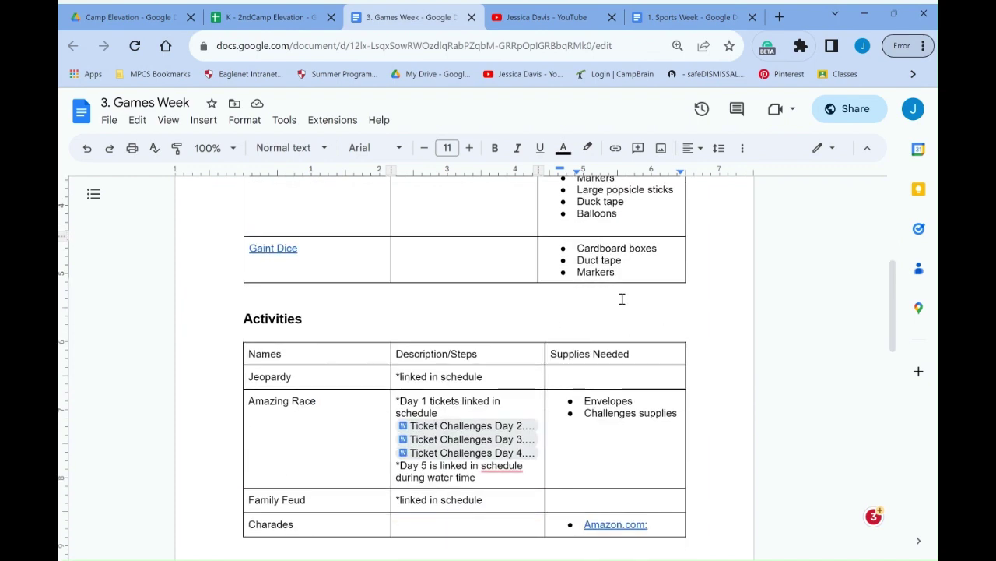
pyautogui.scroll(-1, 623, 301)
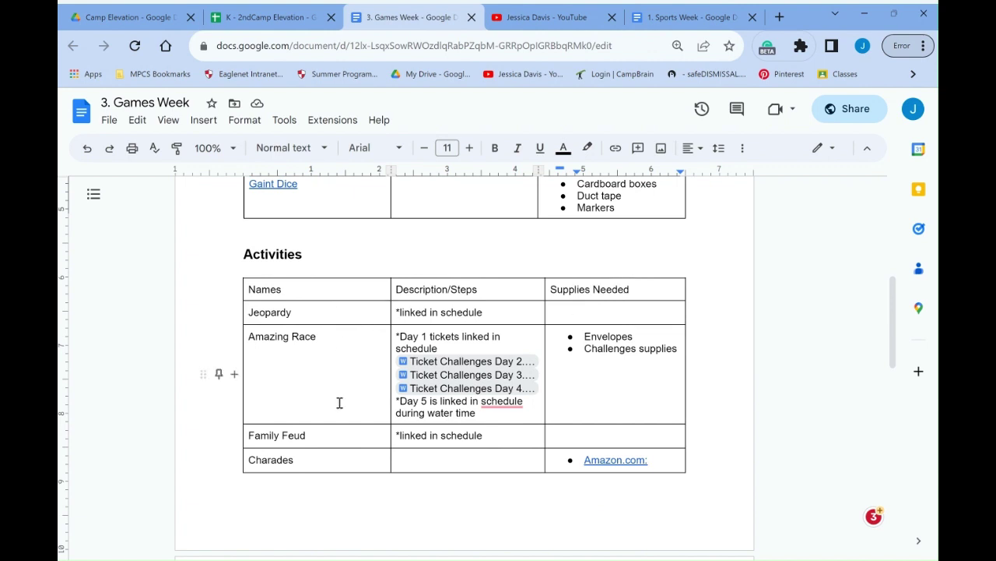
pyautogui.scroll(-1, 358, 436)
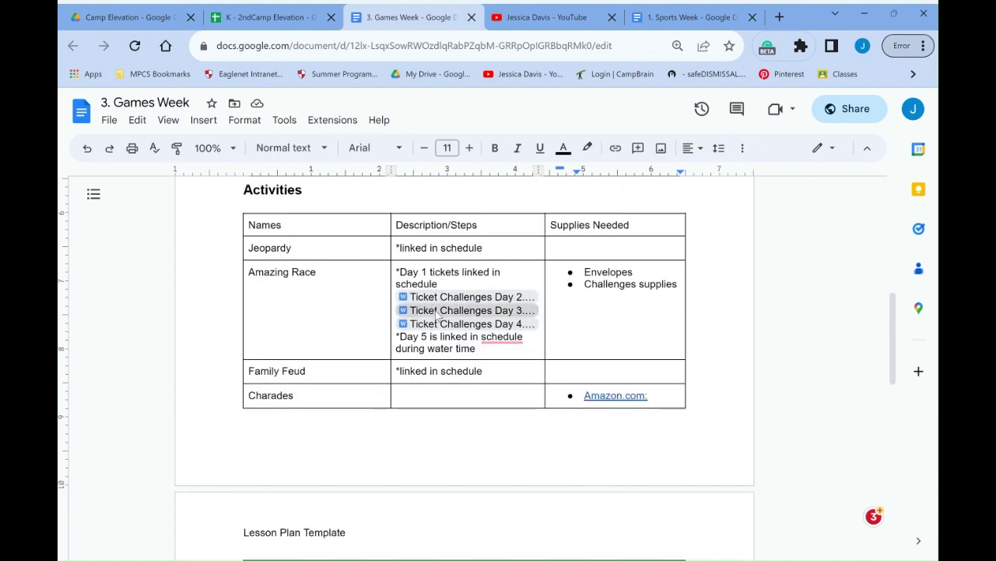
pyautogui.moveTo(436, 297)
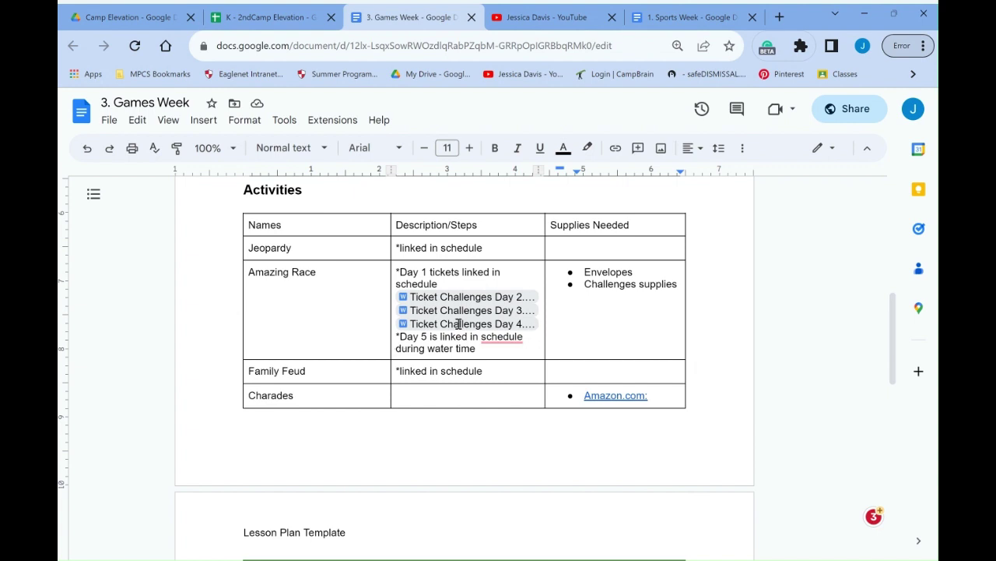
pyautogui.scroll(-1, 598, 343)
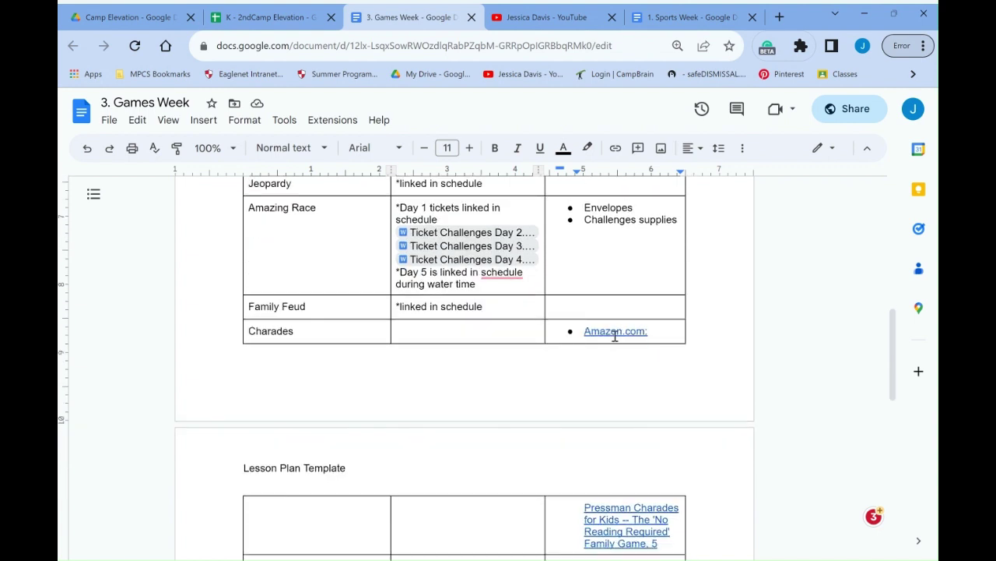
pyautogui.scroll(1, 585, 265)
pyautogui.scroll(-3, 584, 265)
pyautogui.moveTo(610, 382)
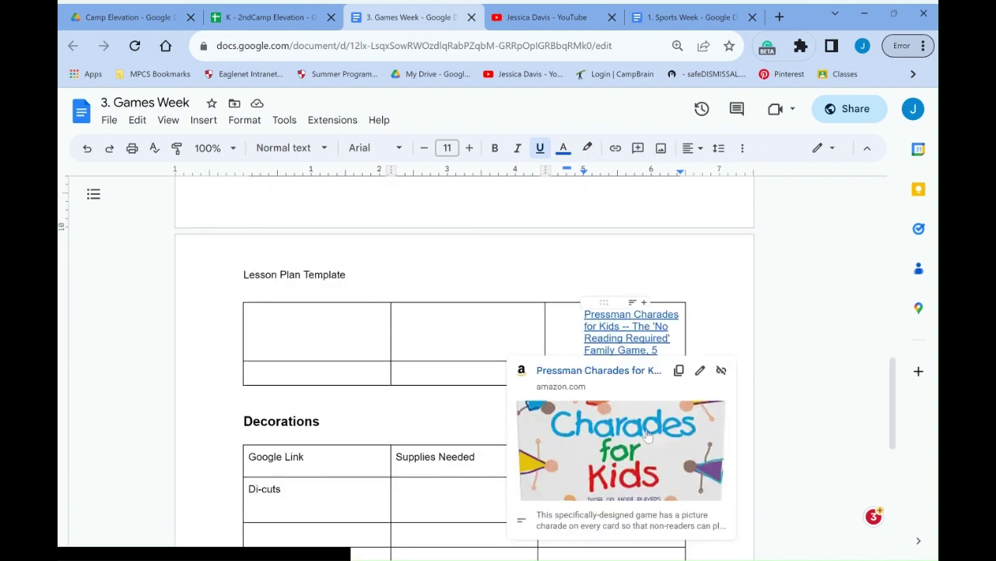
pyautogui.scroll(-1, 643, 438)
pyautogui.scroll(-1, 643, 439)
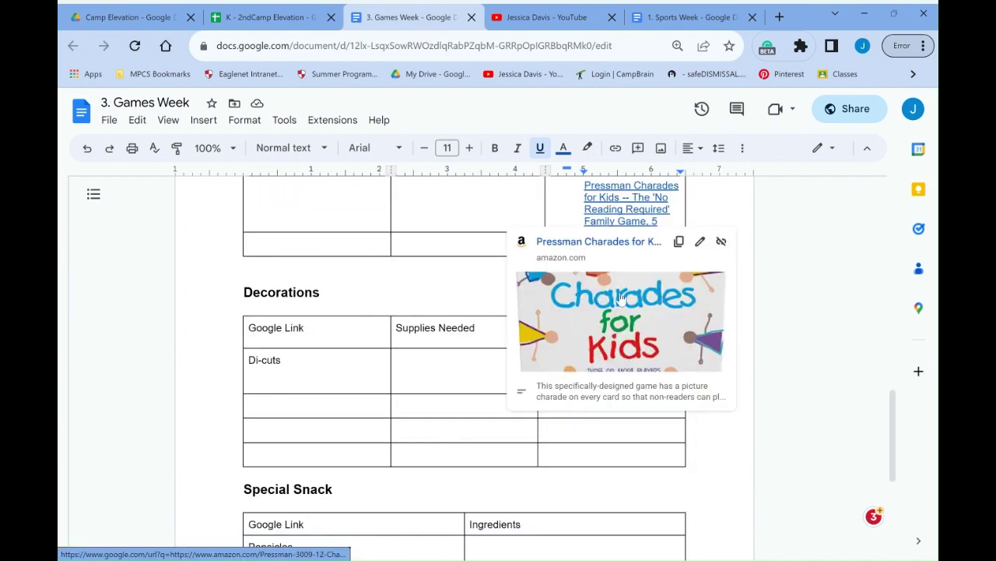
pyautogui.doubleClick(646, 433)
pyautogui.doubleClick(478, 413)
pyautogui.scroll(-1, 475, 389)
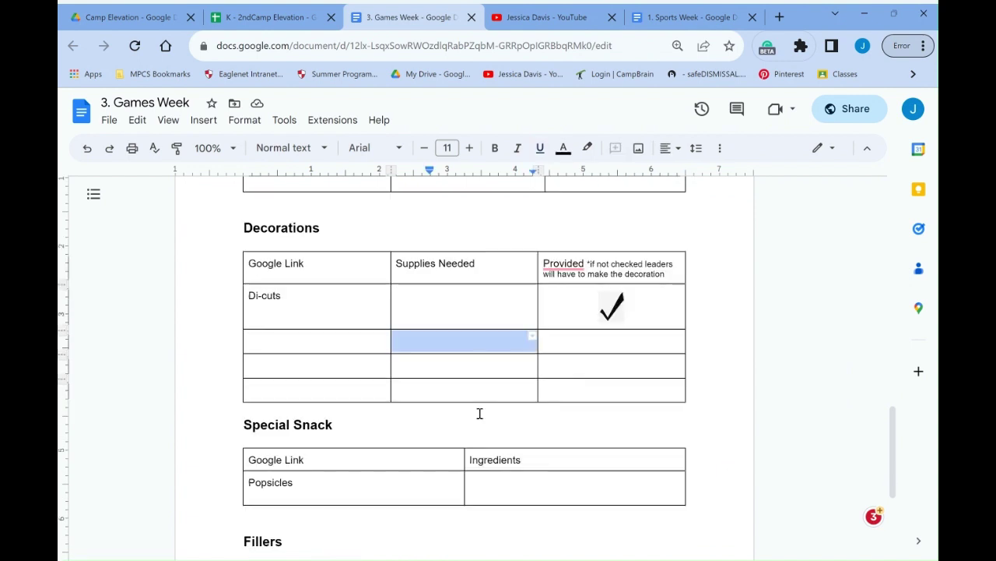
pyautogui.scroll(-1, 481, 358)
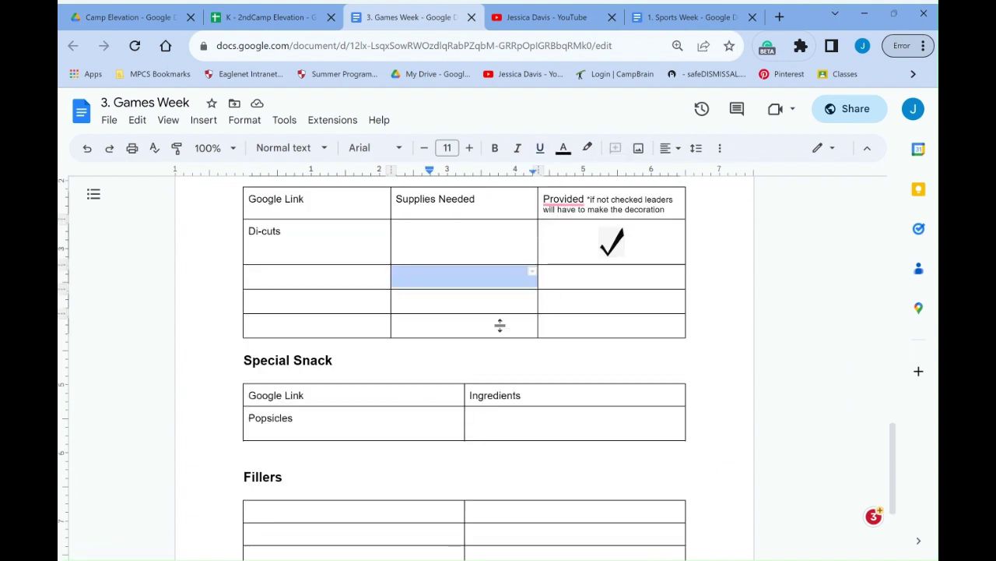
pyautogui.scroll(-1, 475, 307)
pyautogui.scroll(1, 452, 291)
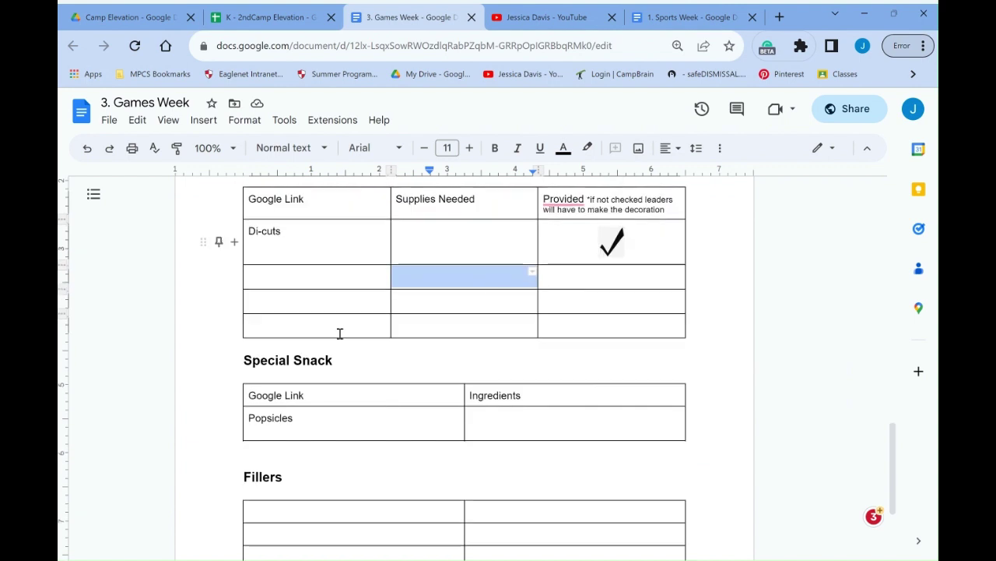
pyautogui.scroll(-2, 452, 327)
pyautogui.scroll(2, 451, 325)
pyautogui.scroll(-2, 445, 342)
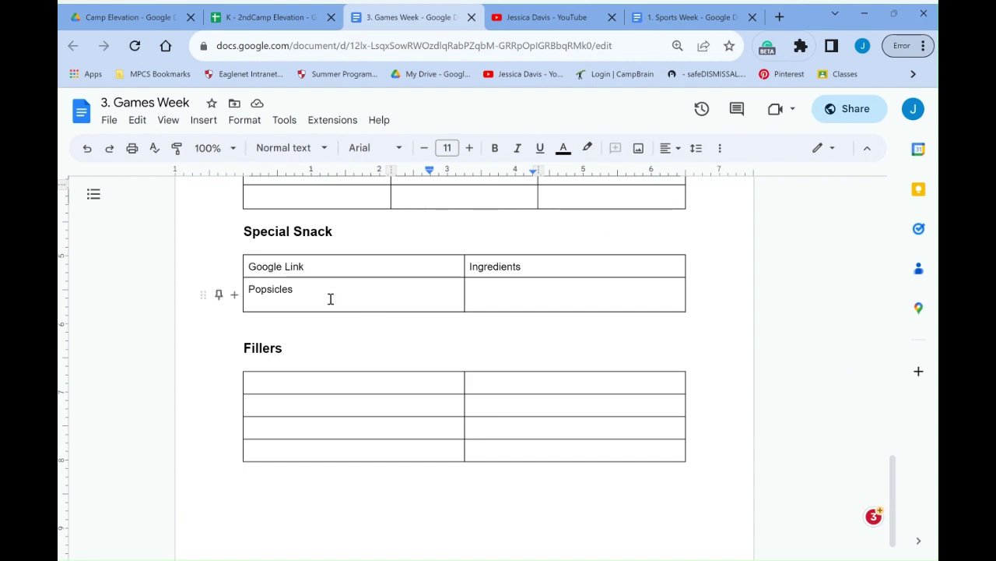
pyautogui.scroll(-1, 374, 343)
pyautogui.scroll(8, 444, 342)
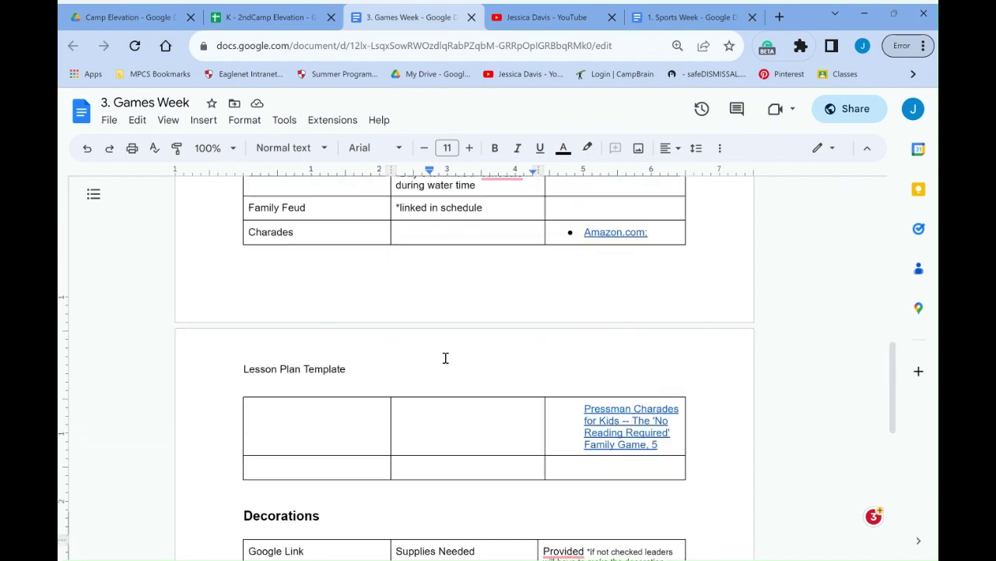
pyautogui.scroll(-8, 440, 352)
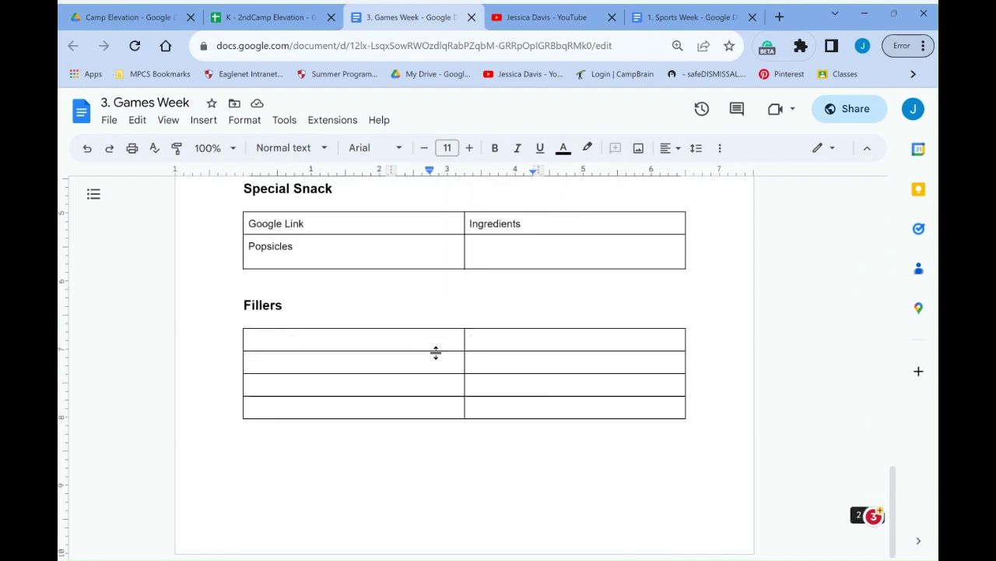
pyautogui.scroll(2, 401, 336)
pyautogui.scroll(-2, 431, 366)
pyautogui.scroll(15, 405, 343)
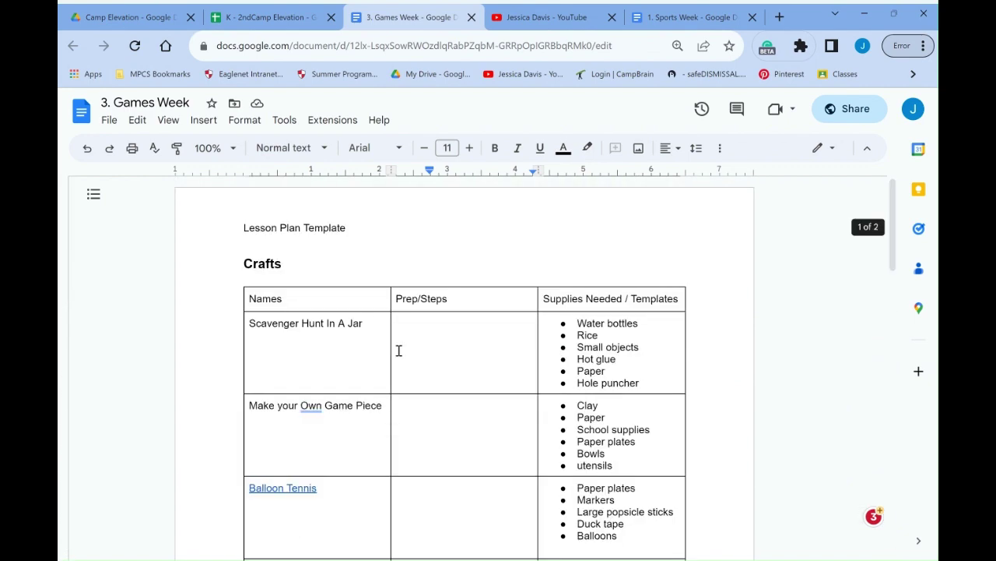
pyautogui.scroll(3, 428, 358)
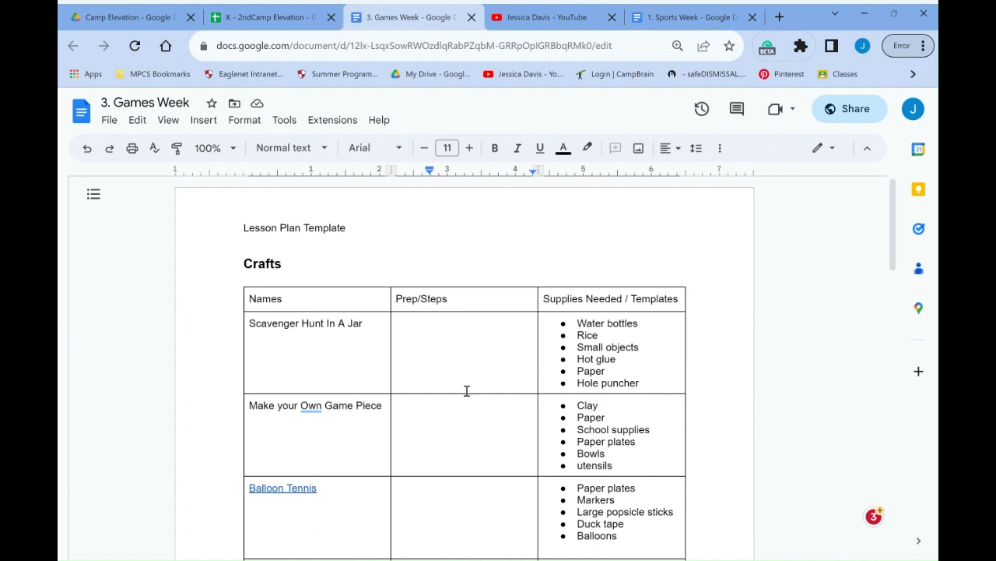
pyautogui.click(109, 121)
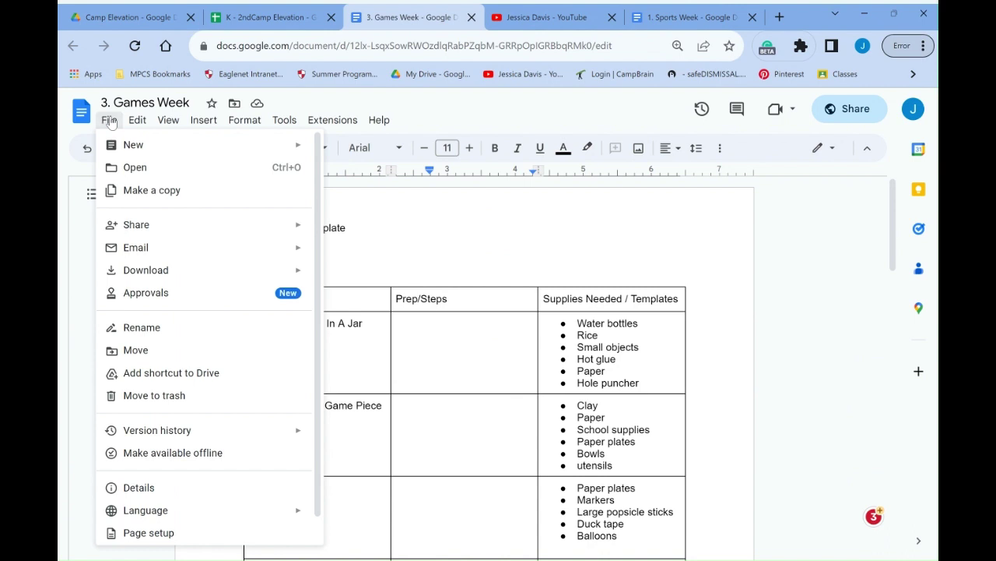
pyautogui.click(154, 190)
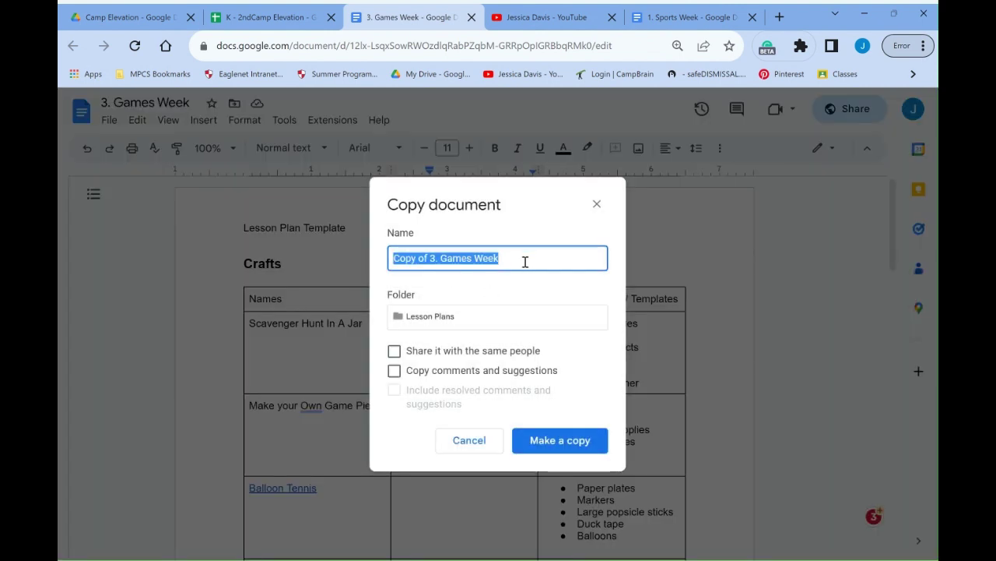
pyautogui.click(480, 324)
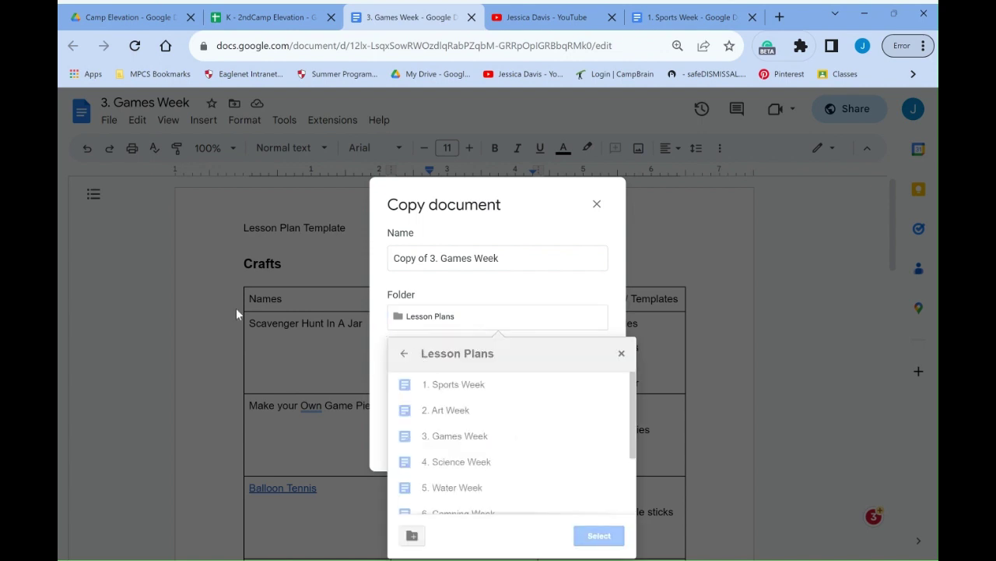
pyautogui.click(186, 325)
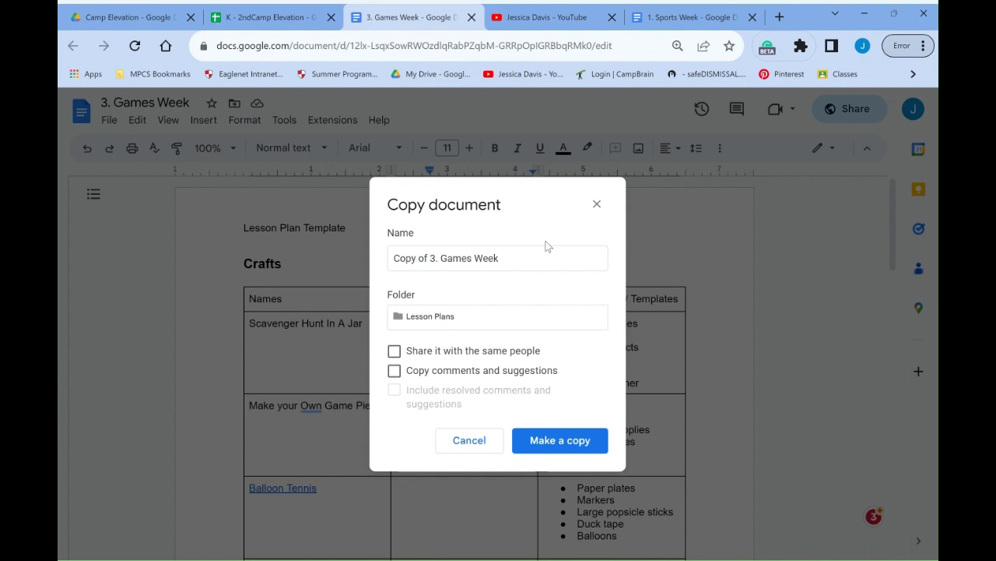
pyautogui.click(598, 206)
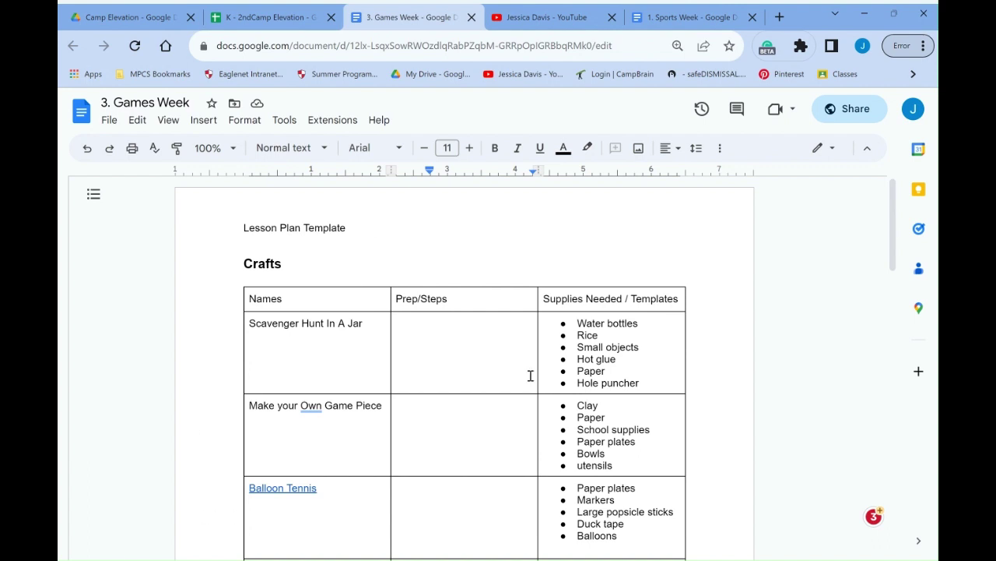
# Start a copy of the Games Week lesson plan, cancel it, and switch to the K - 2ndCamp Elevation spreadsheet.
pyautogui.scroll(-1, 467, 405)
pyautogui.scroll(1, 476, 418)
pyautogui.scroll(-6, 460, 403)
pyautogui.scroll(5, 467, 389)
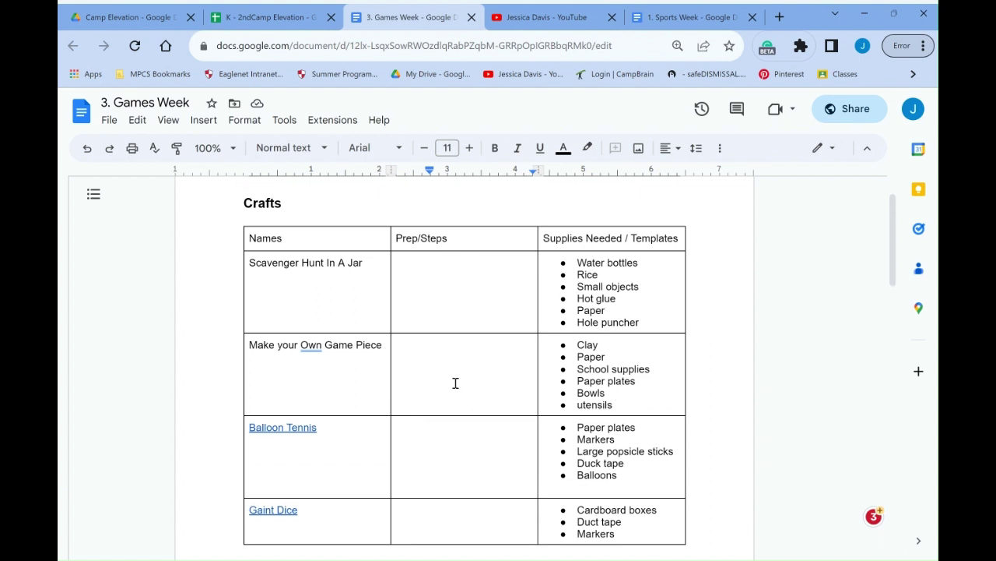
pyautogui.scroll(1, 454, 381)
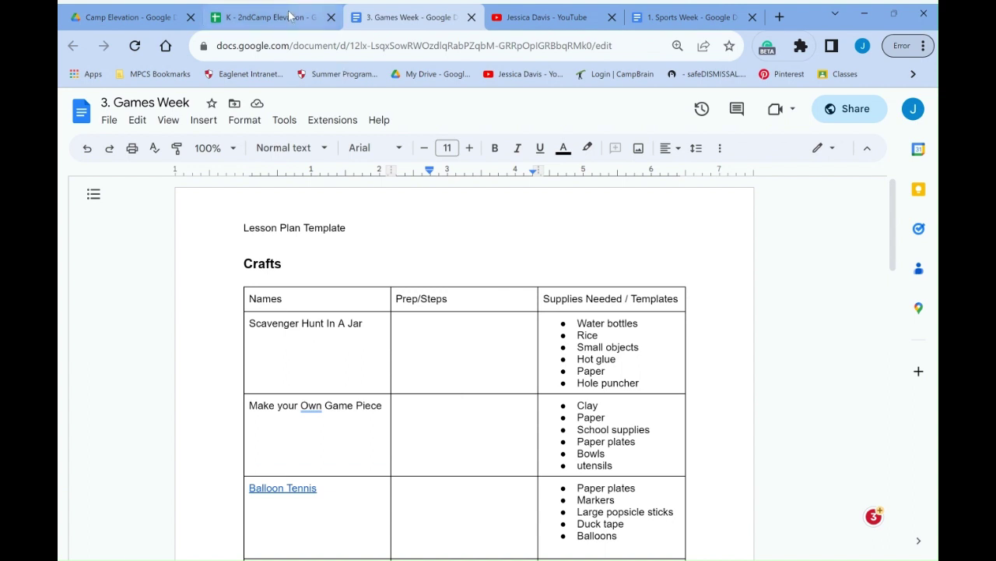
pyautogui.moveTo(321, 9)
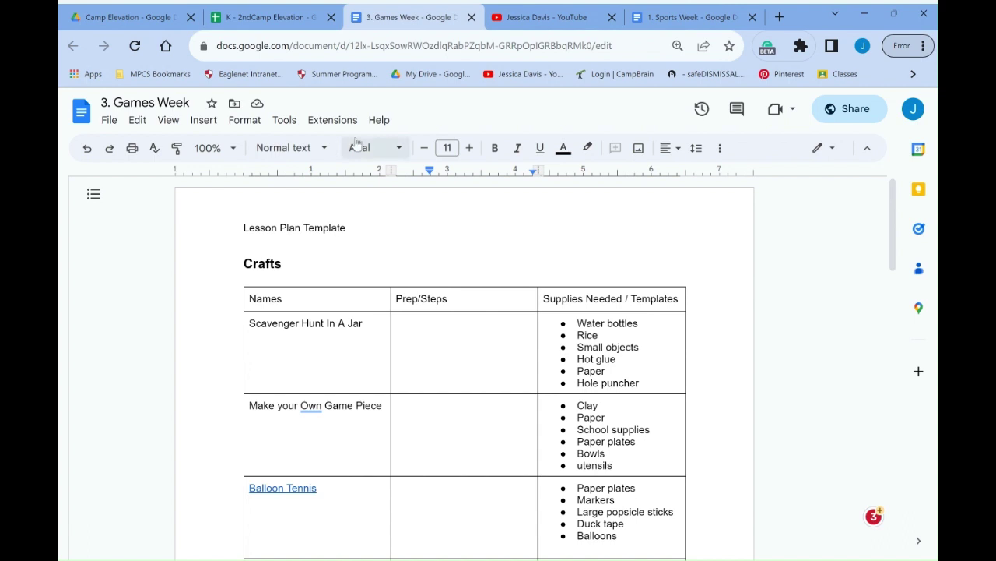
pyautogui.click(109, 120)
pyautogui.click(148, 195)
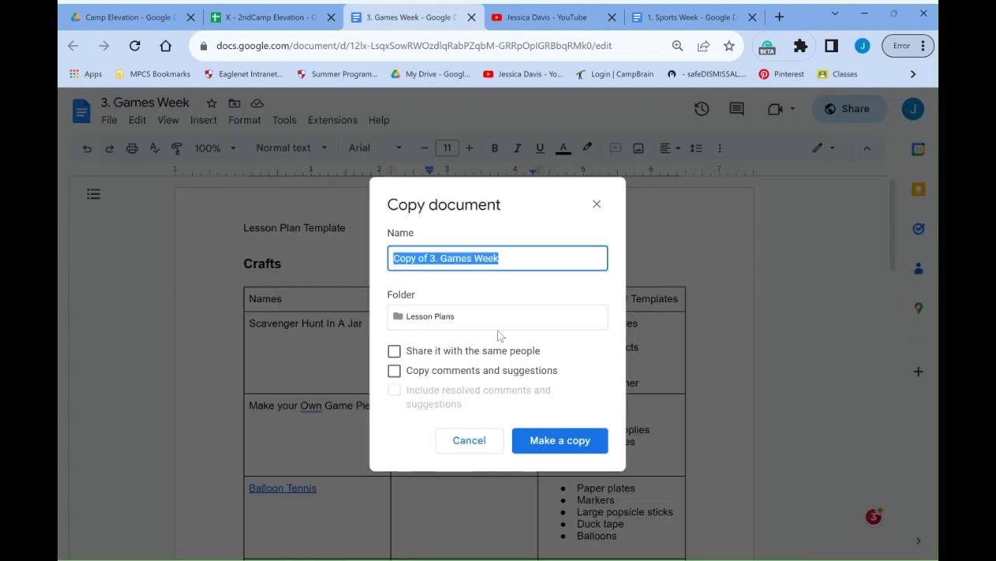
pyautogui.click(598, 204)
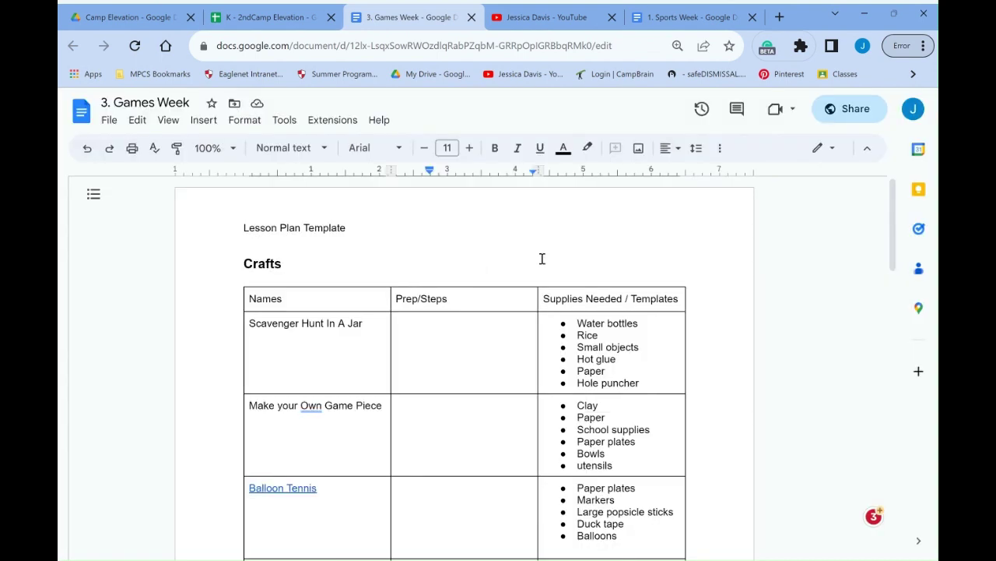
pyautogui.click(259, 14)
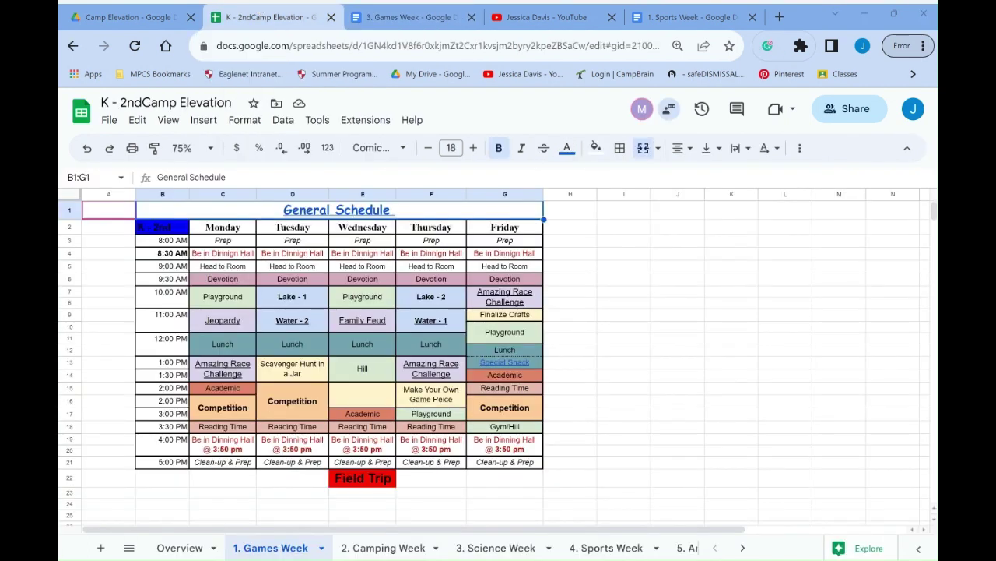
# Open 2. Camping Week, dismiss its lesson-plan preview, and preview Friday's Special Snack YouTube video.
pyautogui.click(172, 513)
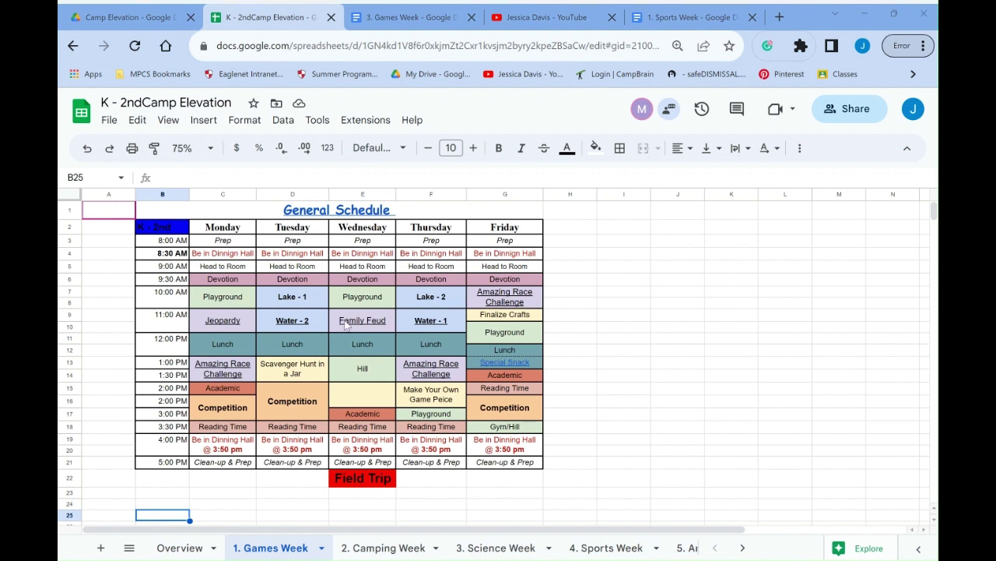
pyautogui.click(346, 547)
pyautogui.moveTo(327, 212)
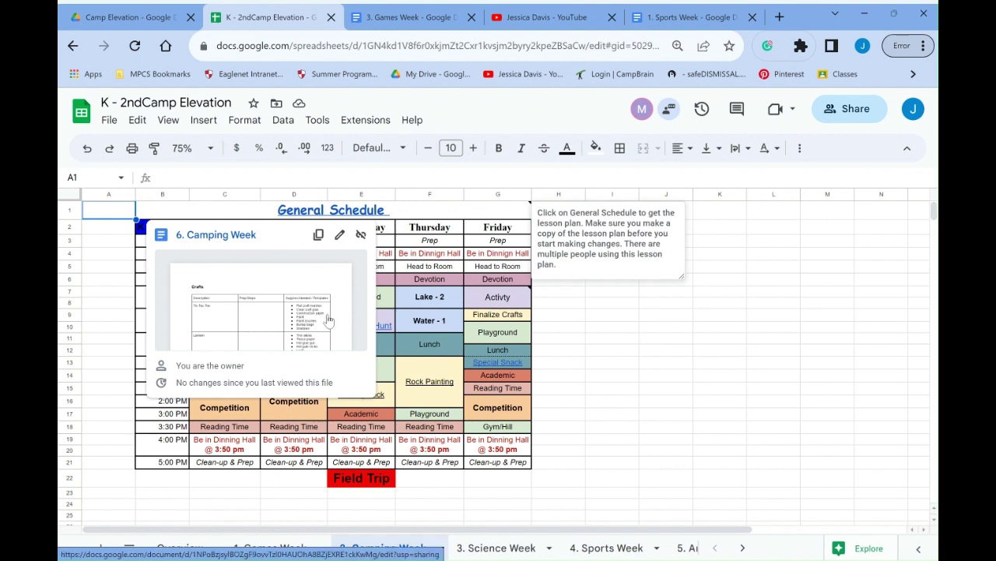
pyautogui.click(654, 365)
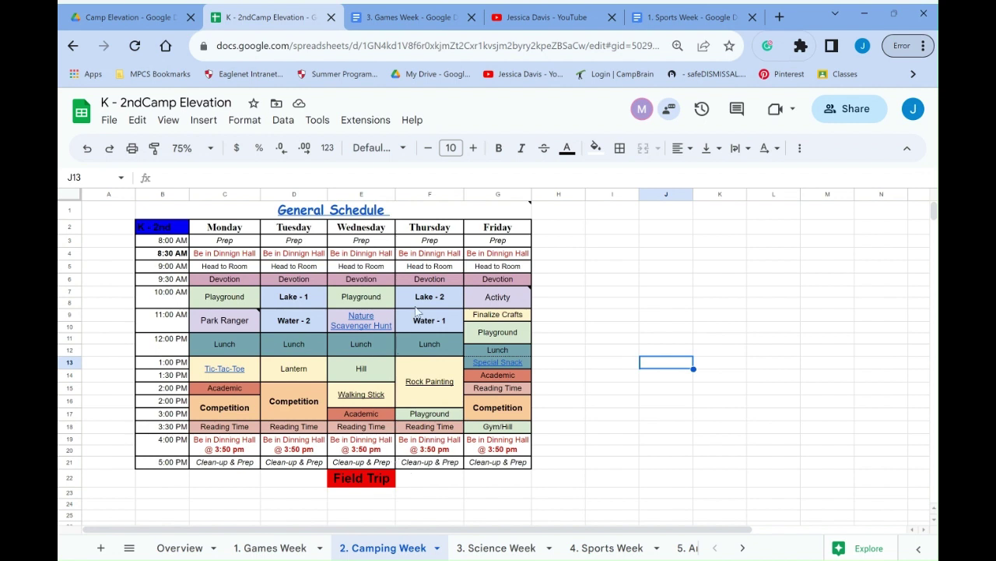
pyautogui.click(501, 364)
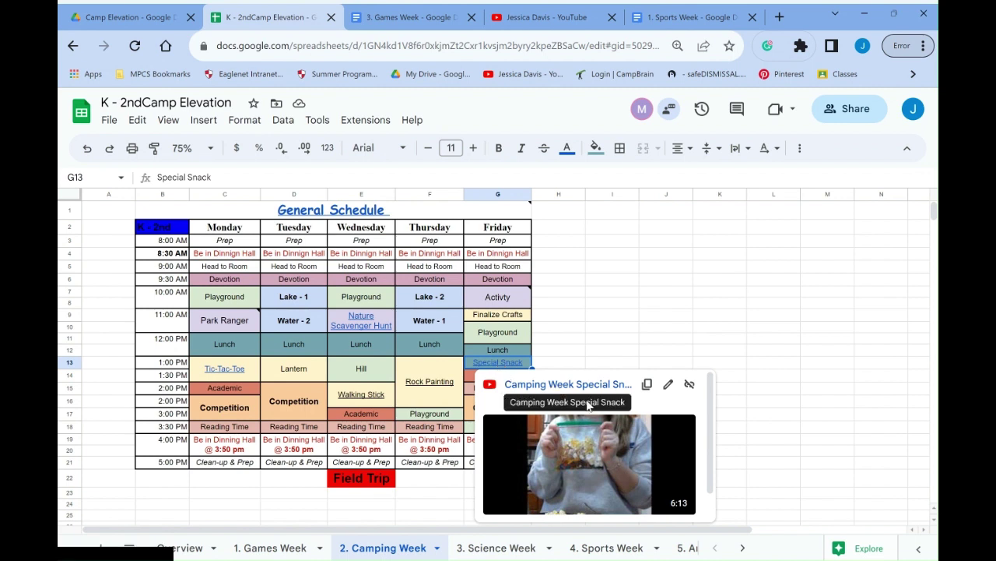
# Preview the photos linked from Tic-Tac-Toe and Nature Scavenger Hunt, then dismiss the previews.
pyautogui.moveTo(578, 450)
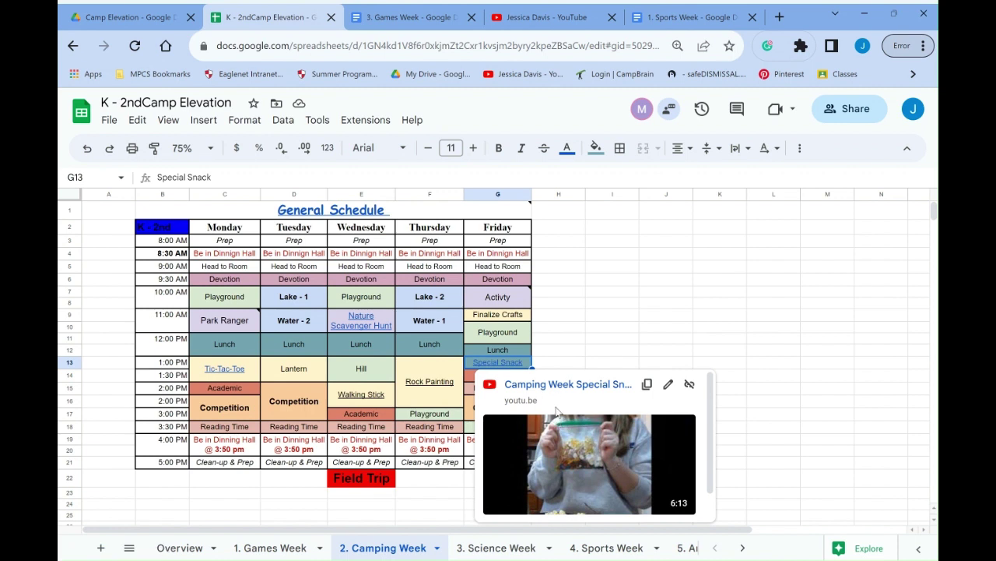
pyautogui.click(248, 374)
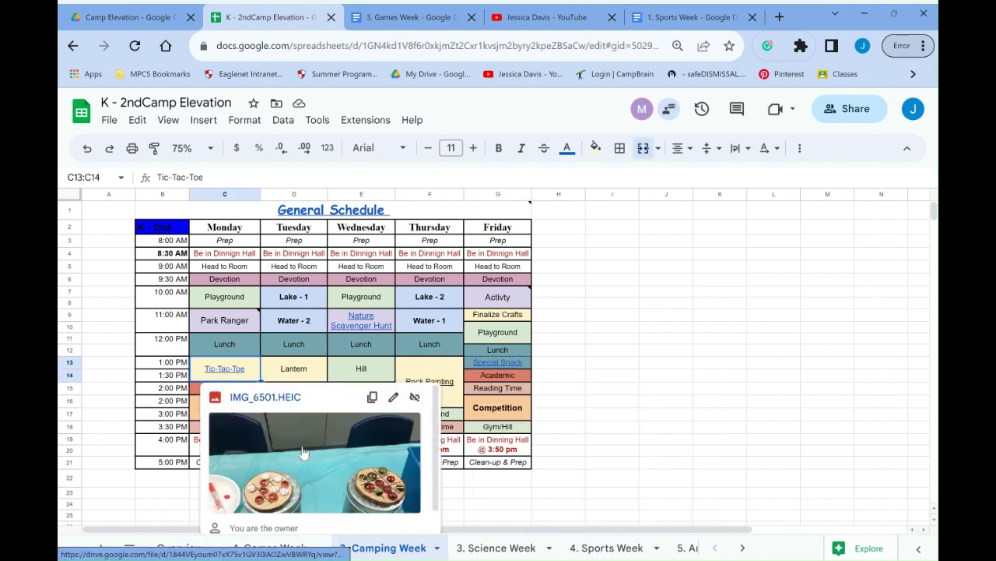
pyautogui.moveTo(366, 331)
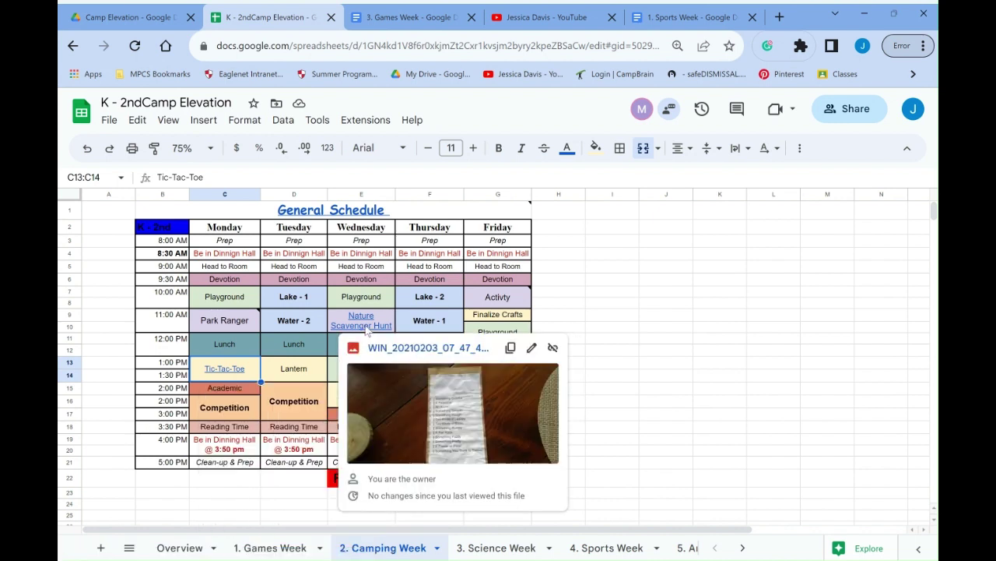
pyautogui.click(742, 327)
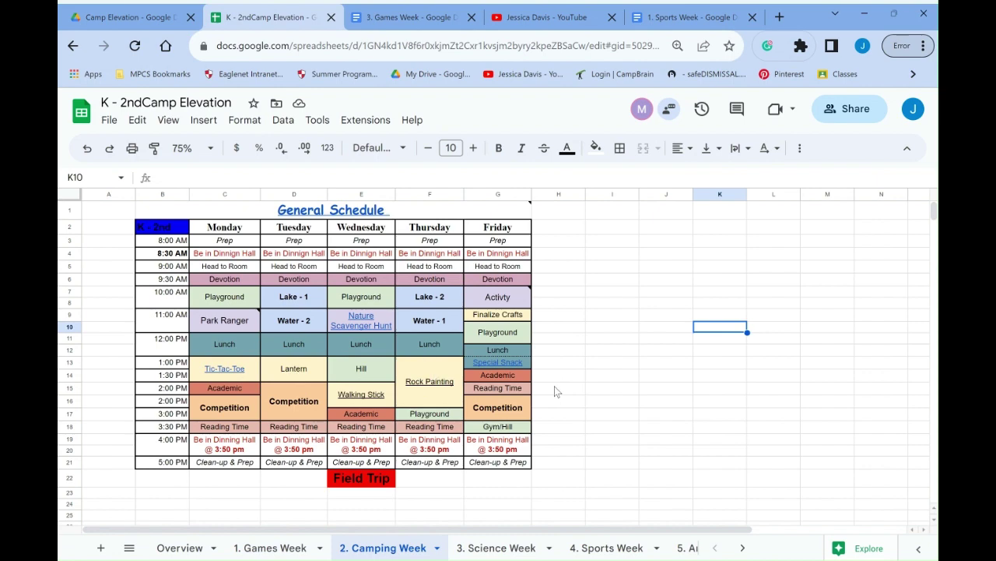
pyautogui.scroll(-4, 592, 441)
pyautogui.scroll(4, 558, 498)
pyautogui.click(662, 481)
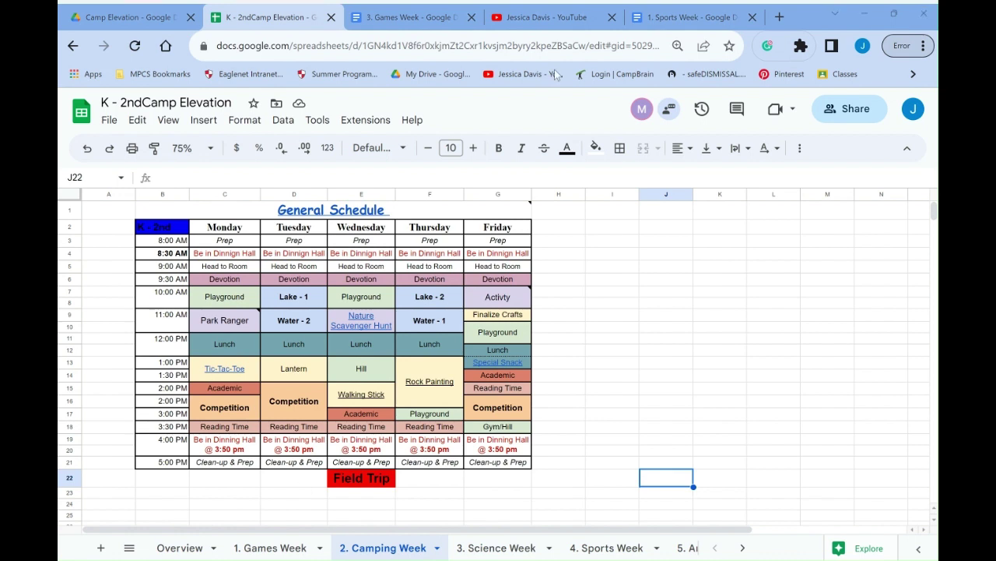
# On 4. Sports Week, preview Monday's Clipbaords video, then open the '1. Sports Week' lesson plan Doc.
pyautogui.click(482, 551)
pyautogui.click(597, 549)
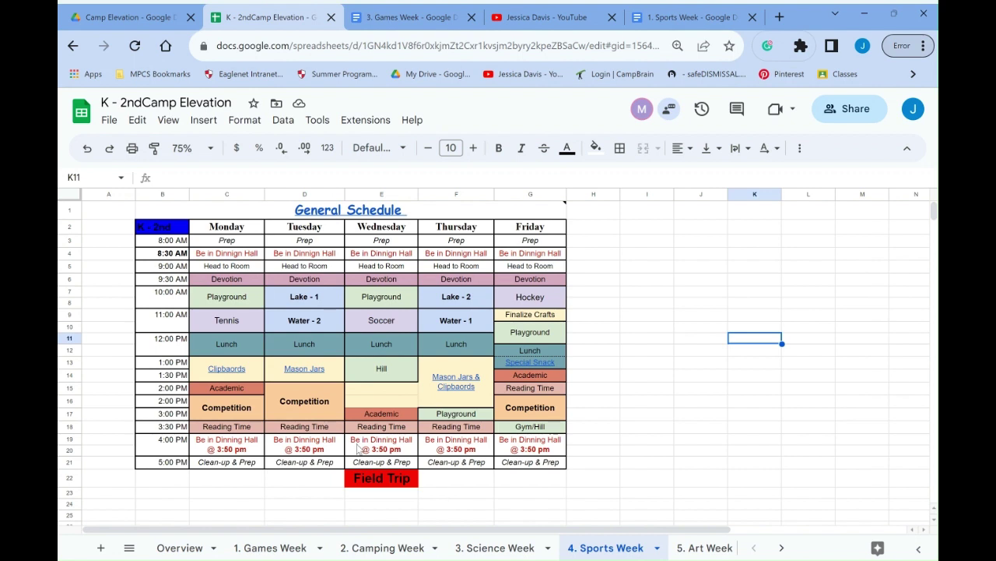
pyautogui.click(239, 376)
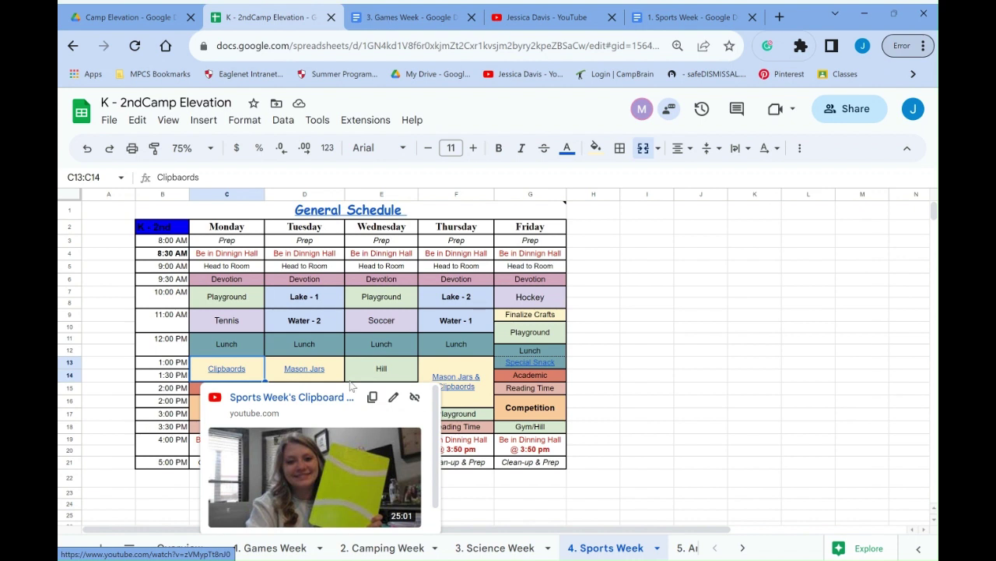
pyautogui.click(384, 326)
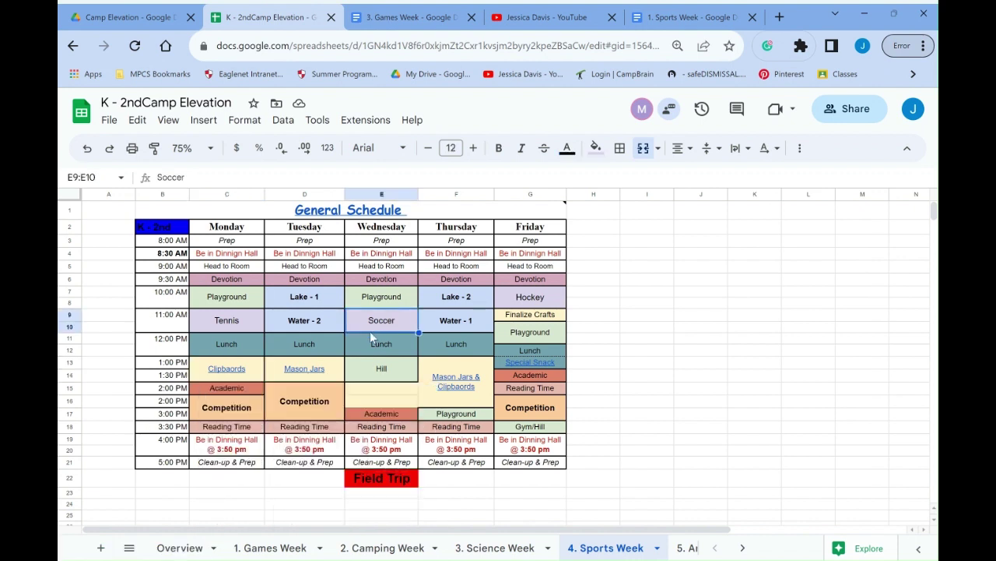
pyautogui.moveTo(351, 218)
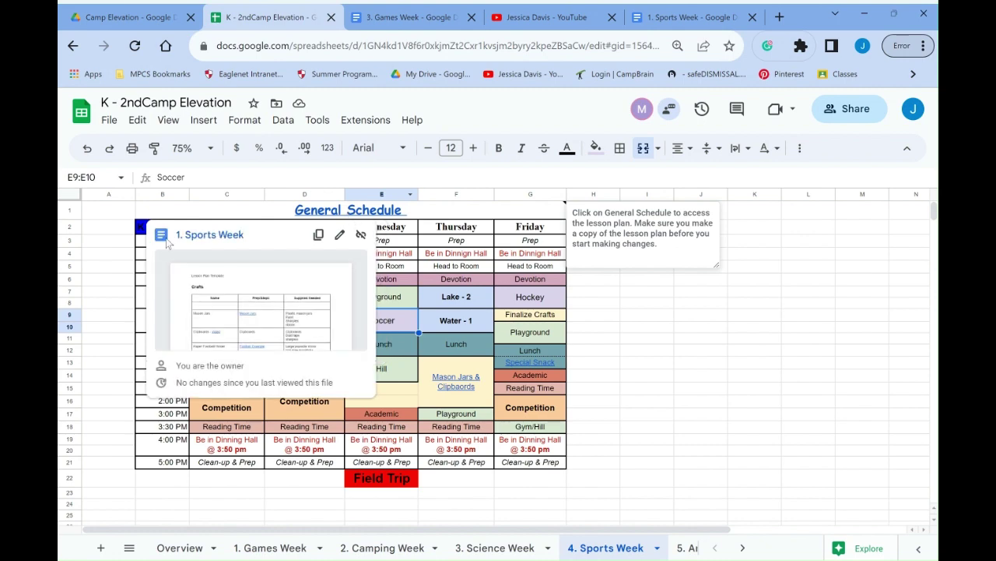
pyautogui.click(207, 234)
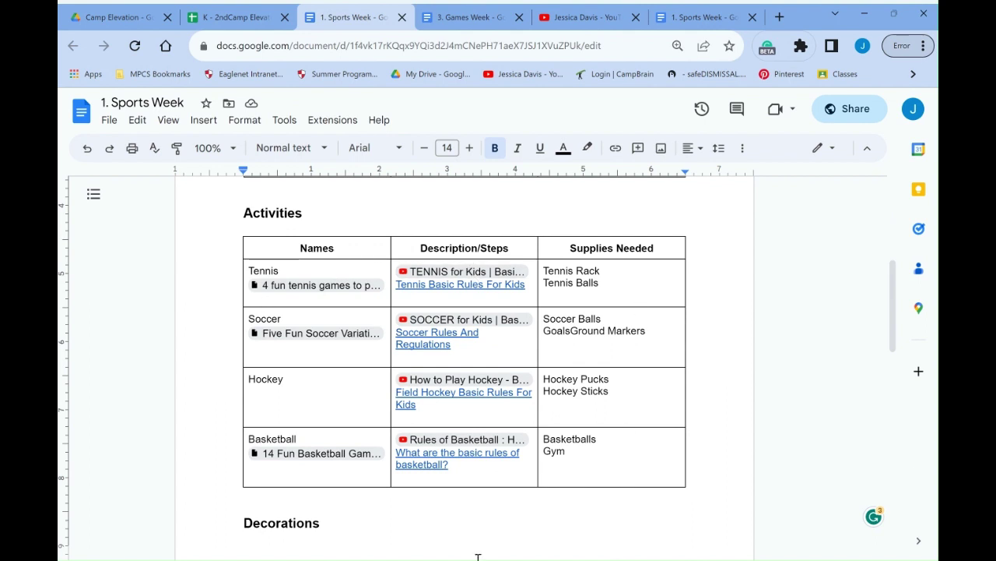
# Preview the Football Example and Mason Jars images and the clipboard craft video in the Crafts table.
pyautogui.scroll(-1, 657, 475)
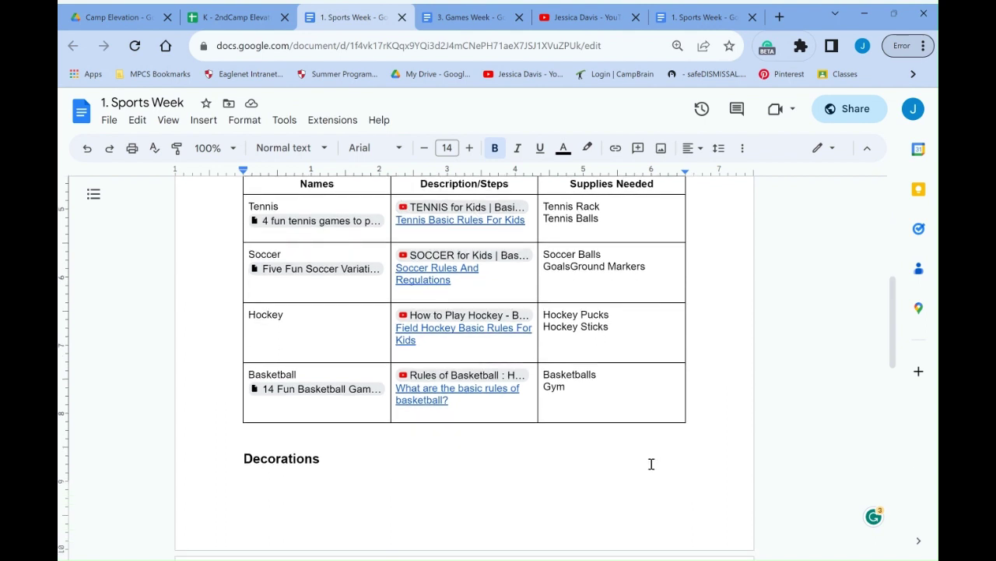
pyautogui.scroll(-1, 651, 464)
pyautogui.scroll(6, 649, 464)
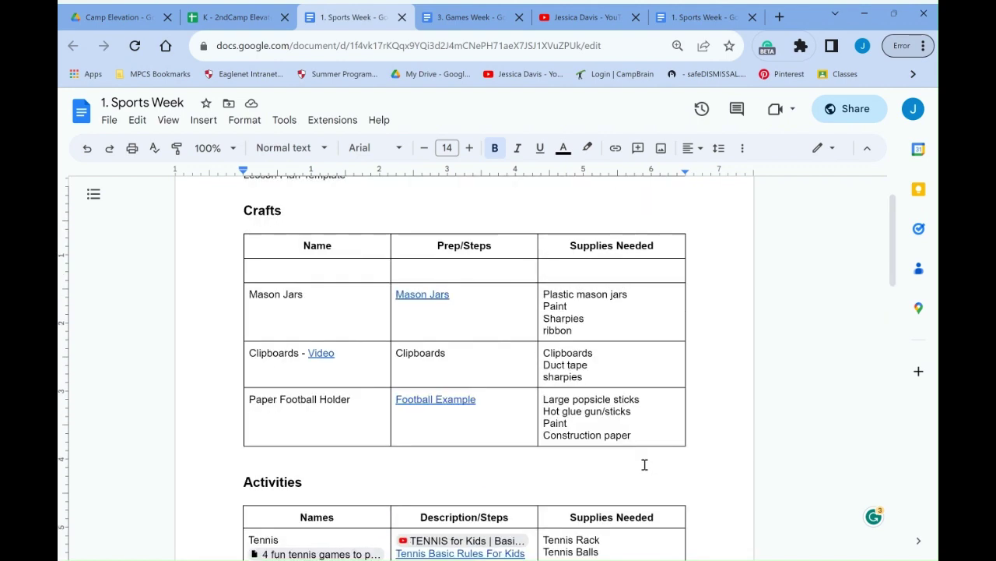
pyautogui.scroll(1, 644, 464)
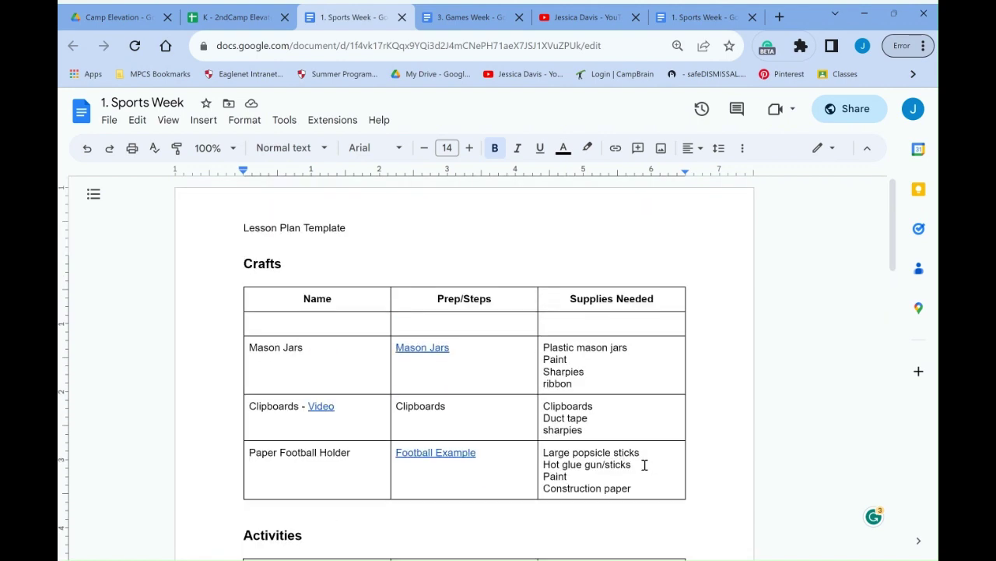
pyautogui.scroll(-1, 645, 464)
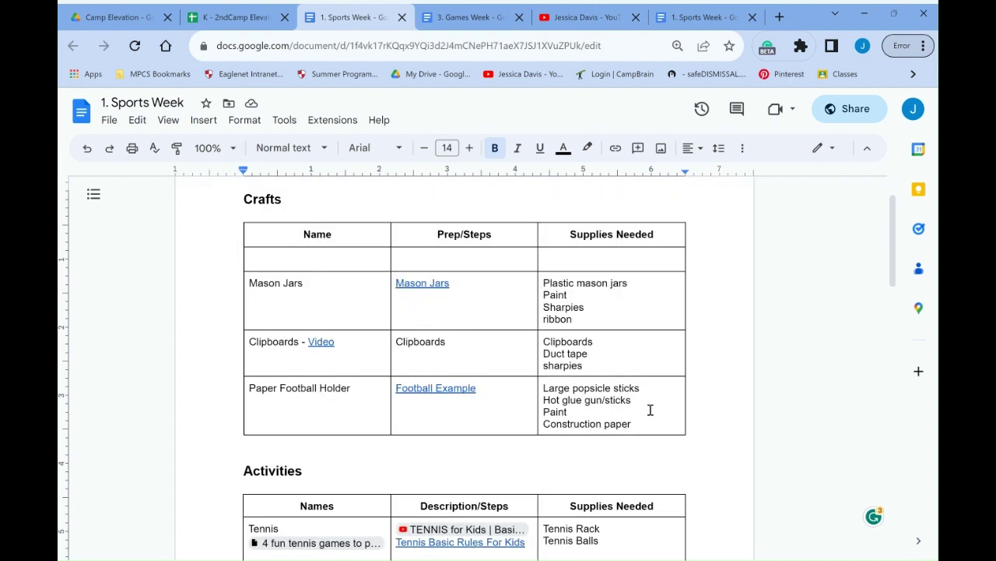
pyautogui.click(459, 389)
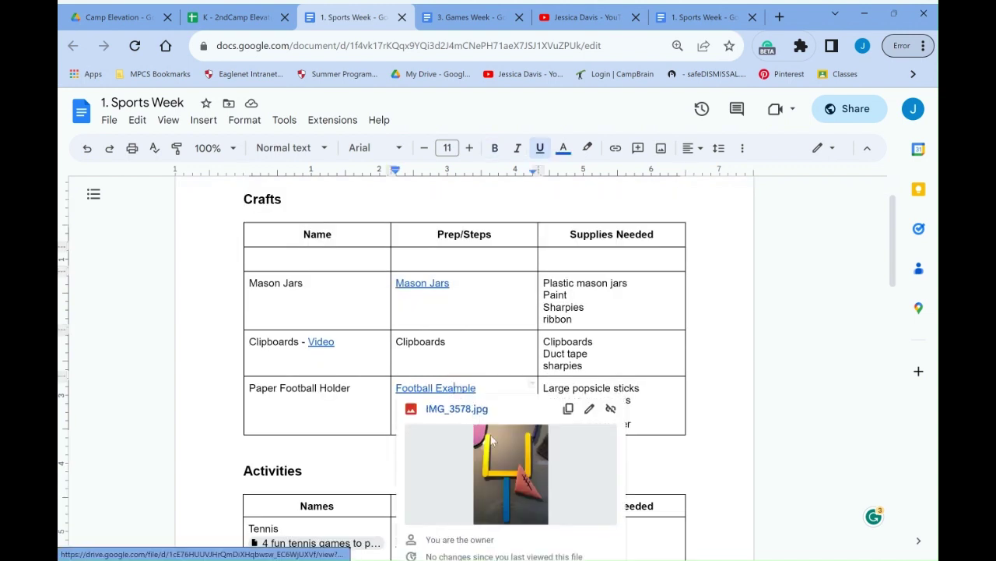
pyautogui.click(427, 284)
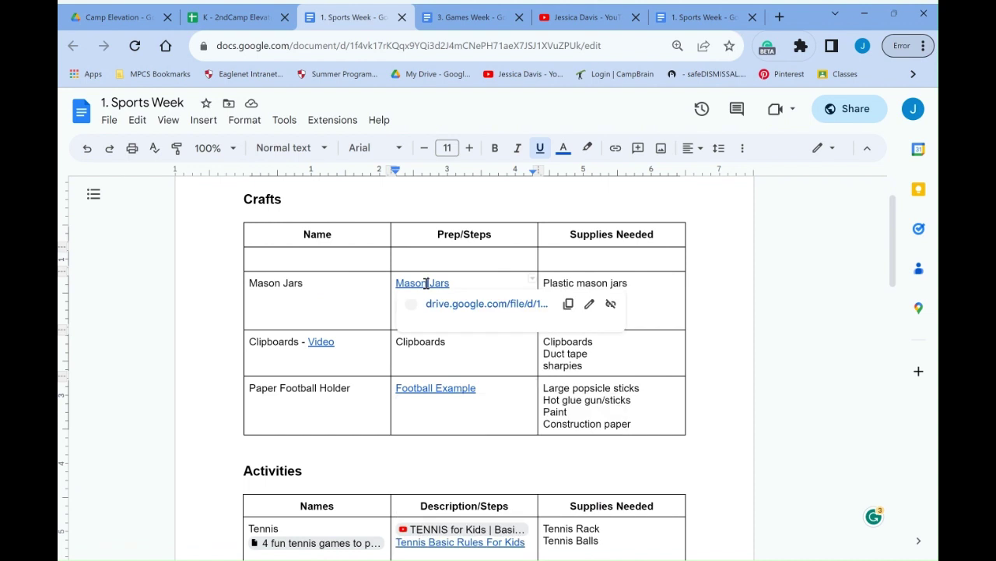
pyautogui.click(381, 312)
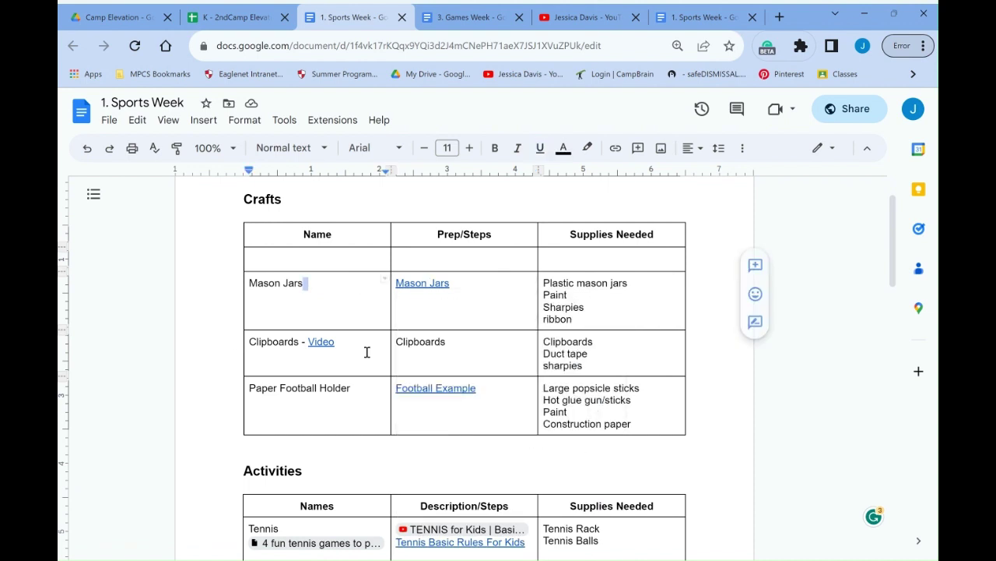
pyautogui.click(326, 343)
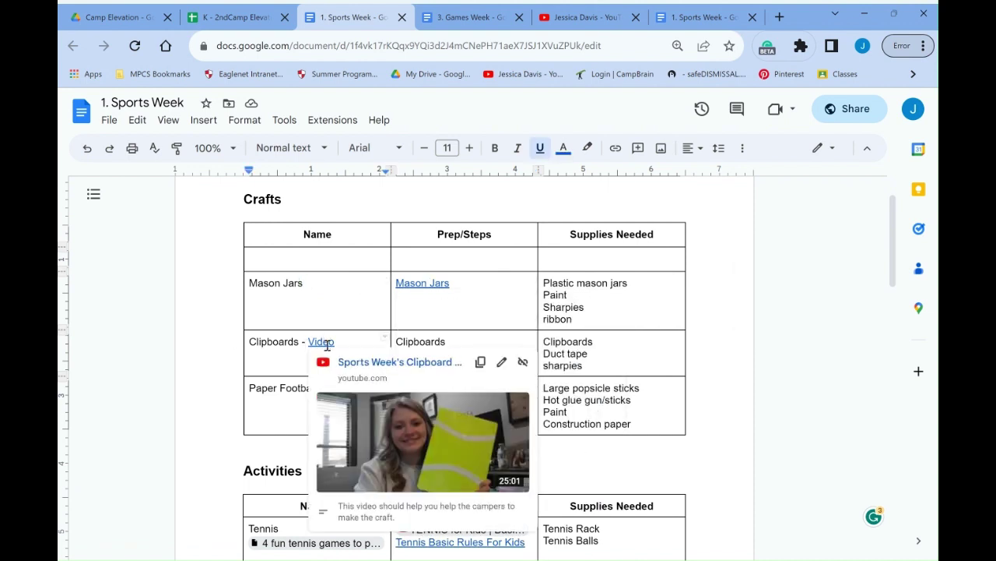
pyautogui.click(374, 316)
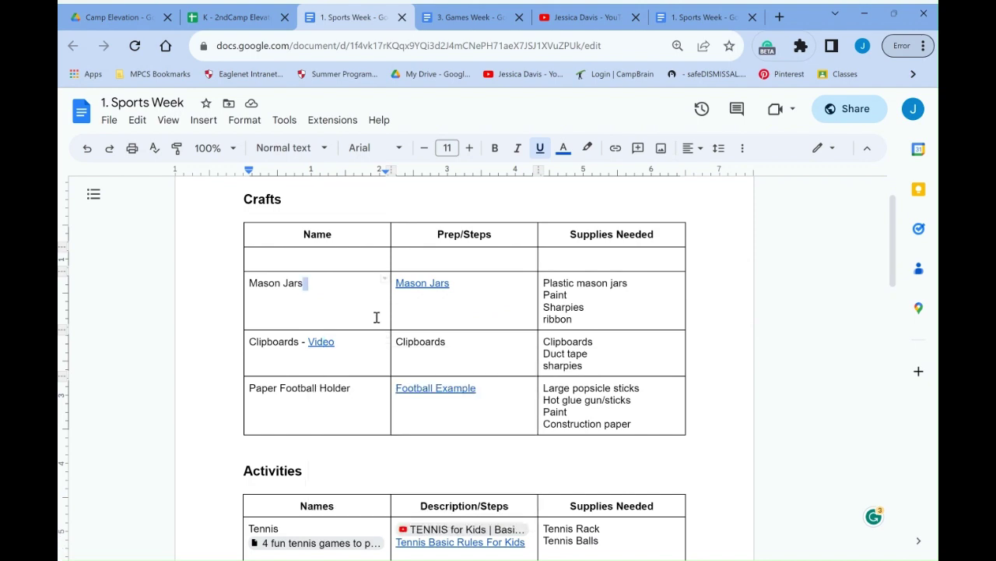
# Compare the schedule's Clipbaords video link with the lesson plan's clipboard craft video link.
pyautogui.hotkey('ctrl', 'shift', 'Tab')
pyautogui.click(242, 366)
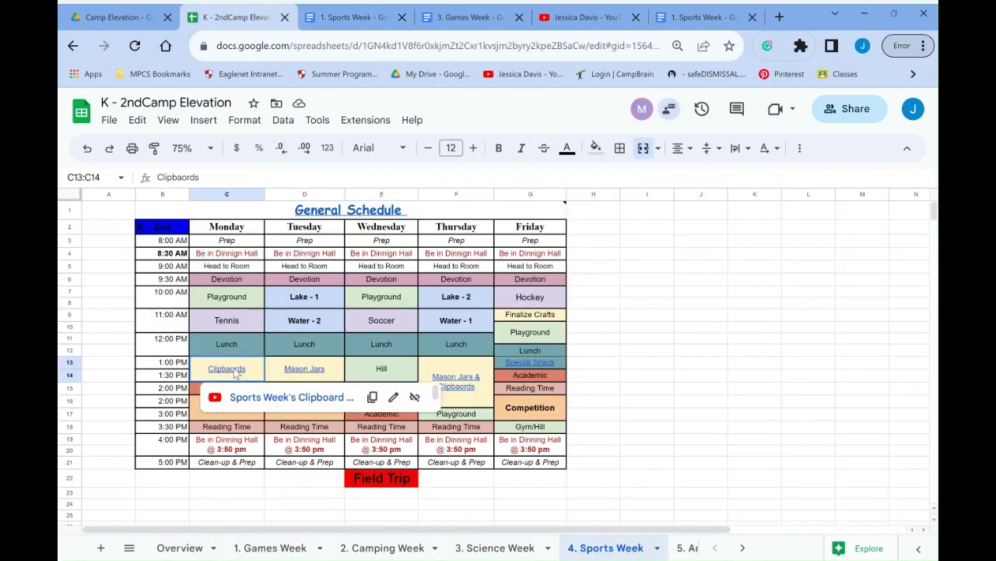
pyautogui.click(387, 17)
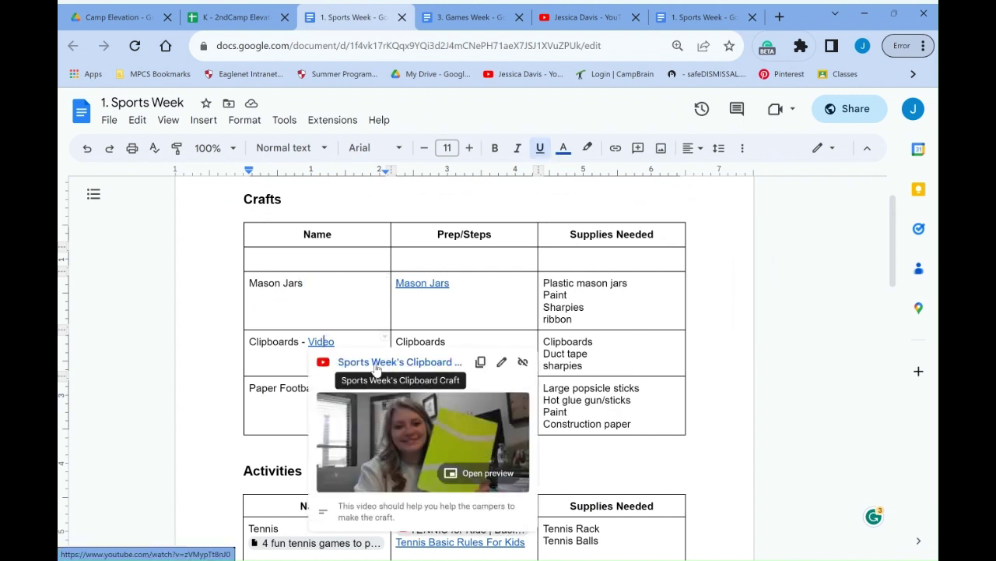
pyautogui.click(379, 288)
pyautogui.click(503, 316)
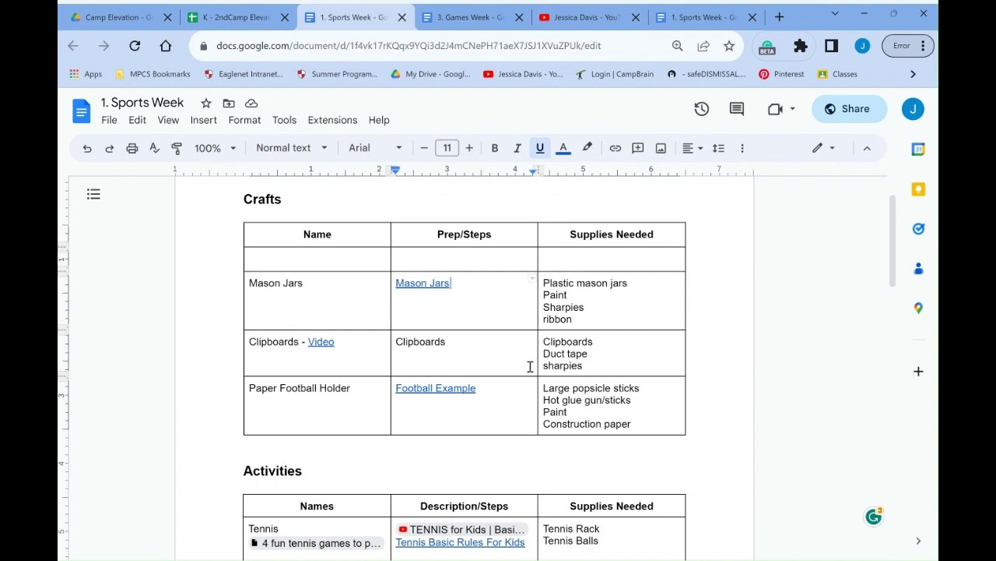
pyautogui.click(273, 18)
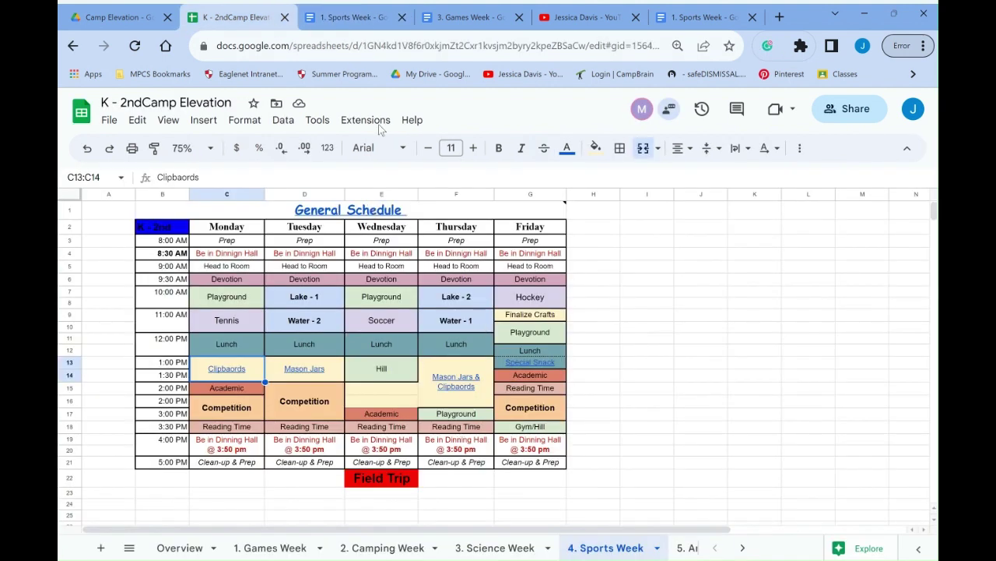
pyautogui.click(355, 17)
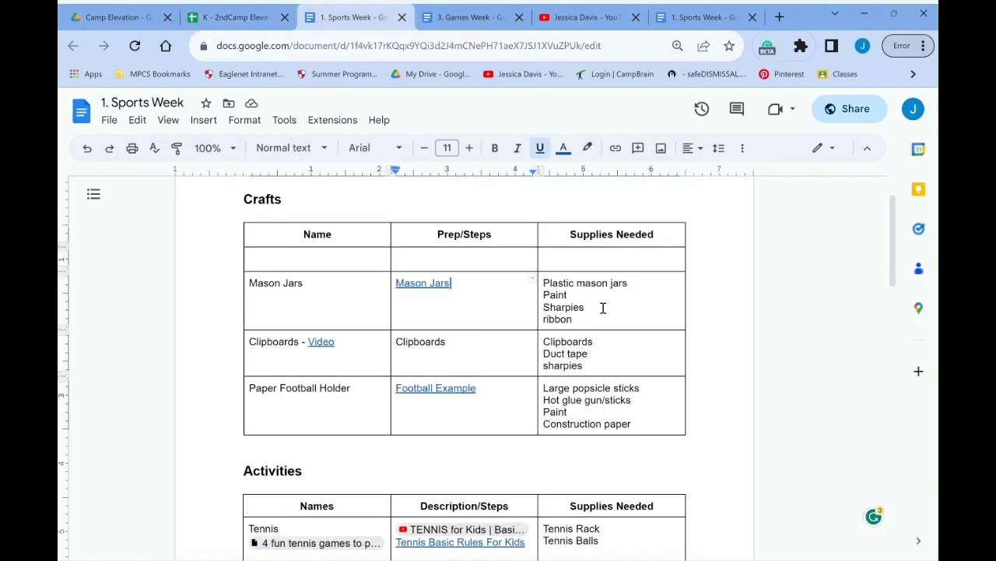
pyautogui.click(527, 309)
# Dismiss the General Schedule note and step through Camping Week and Games Week back to Overview.
pyautogui.click(233, 17)
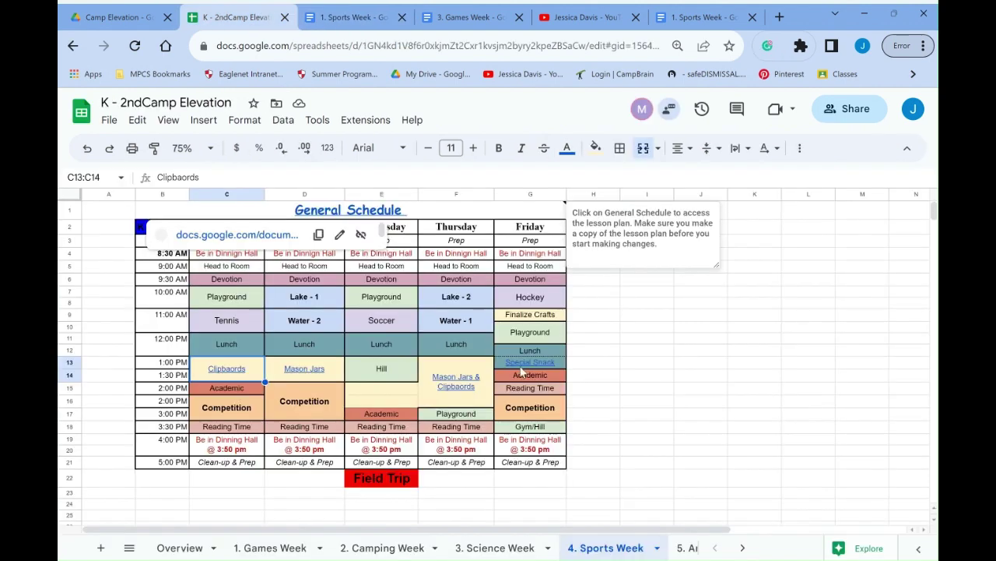
pyautogui.click(661, 465)
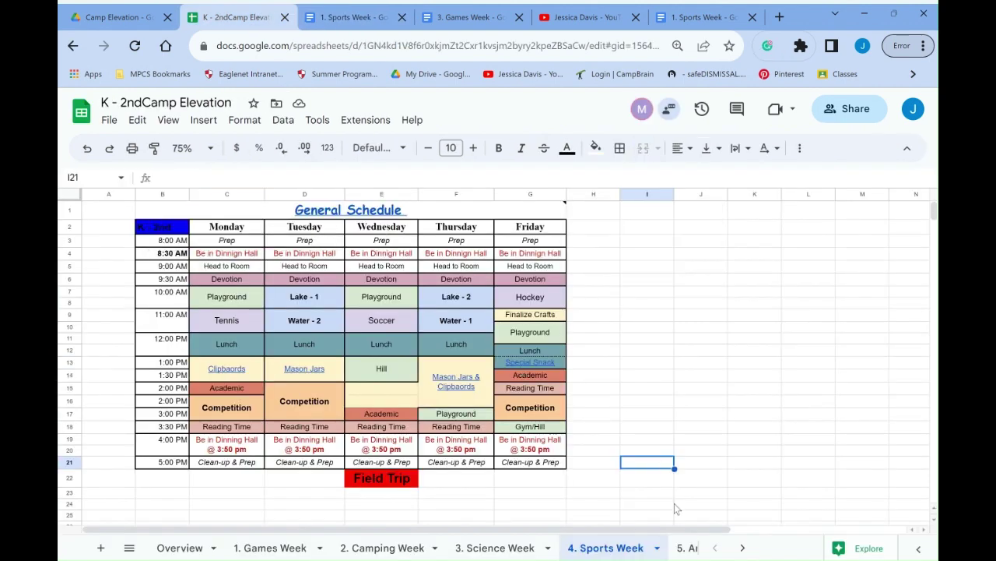
pyautogui.click(359, 549)
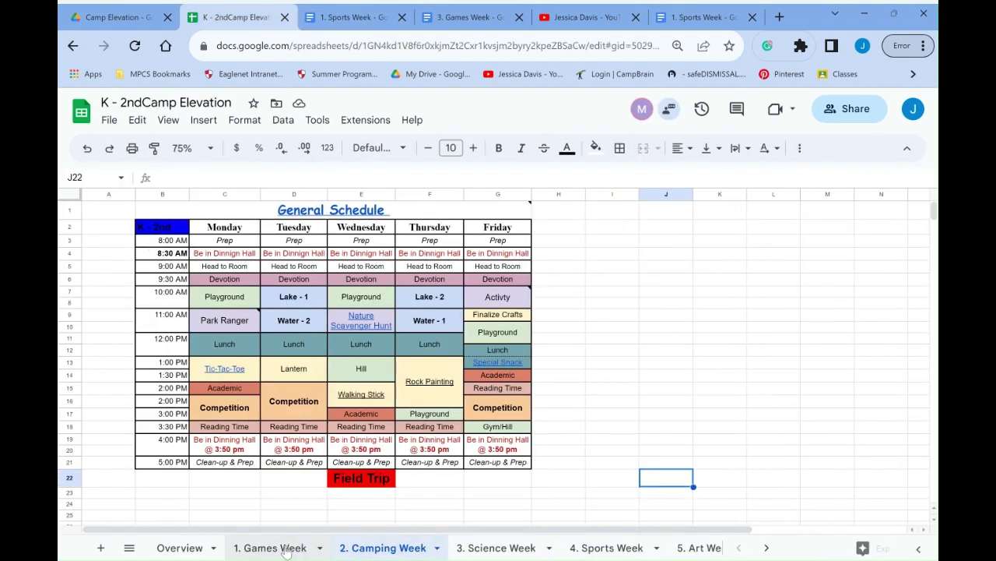
pyautogui.click(278, 549)
pyautogui.click(182, 548)
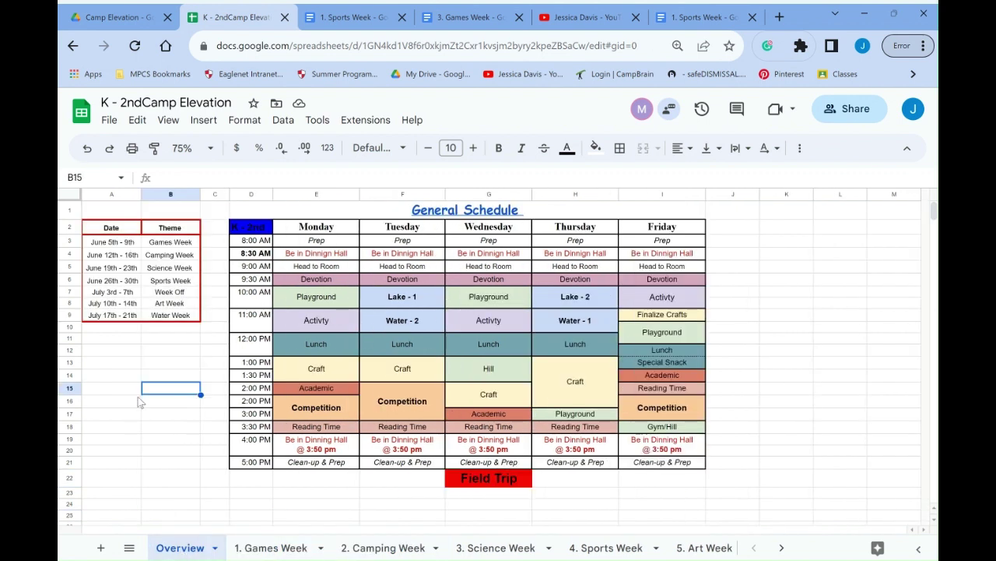